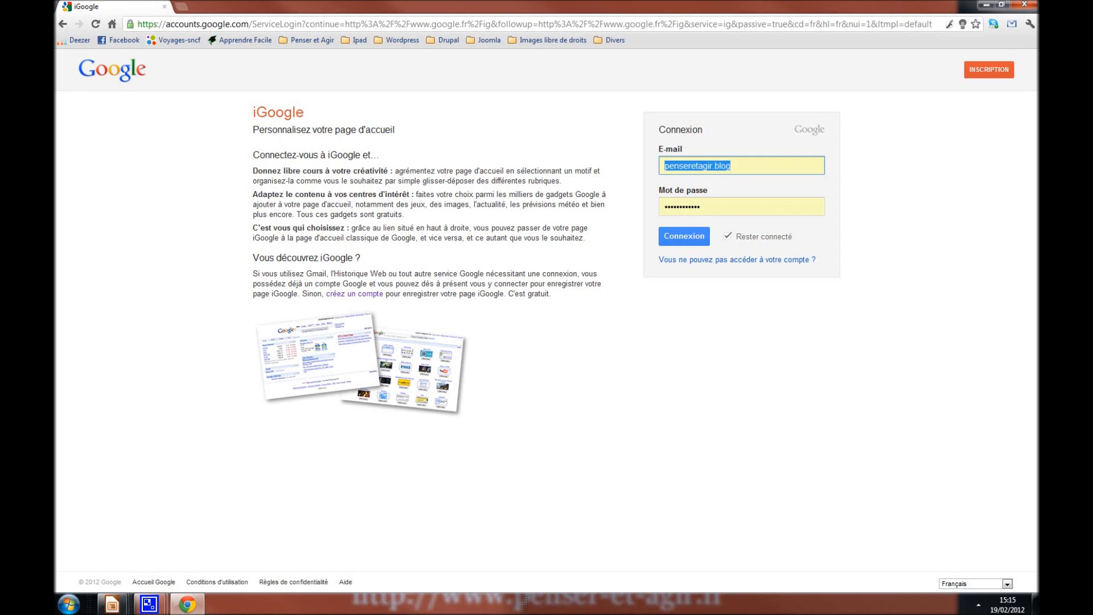
# Step: Review the form for creating a Google account, and return to the iGoogle sign-in page
pyautogui.click(354, 294)
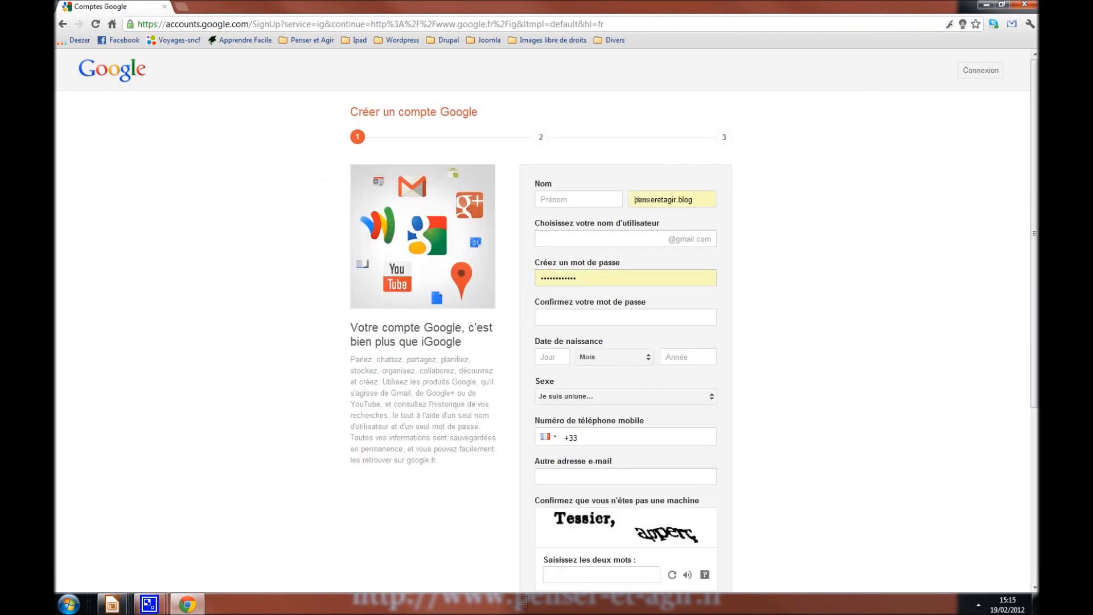
pyautogui.scroll(-5, 635, 200)
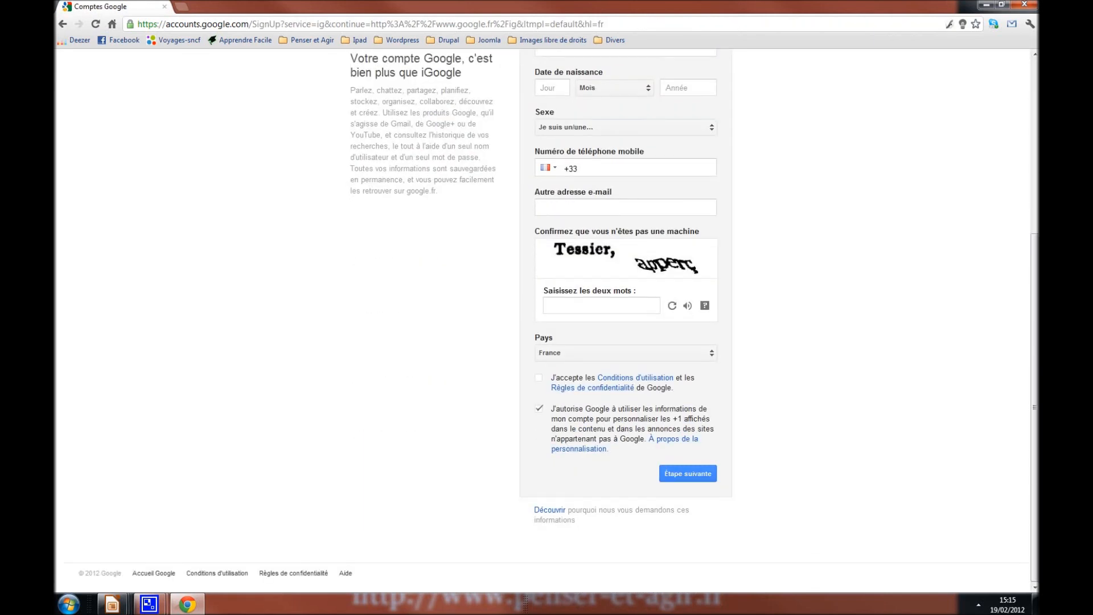
pyautogui.scroll(5, 635, 200)
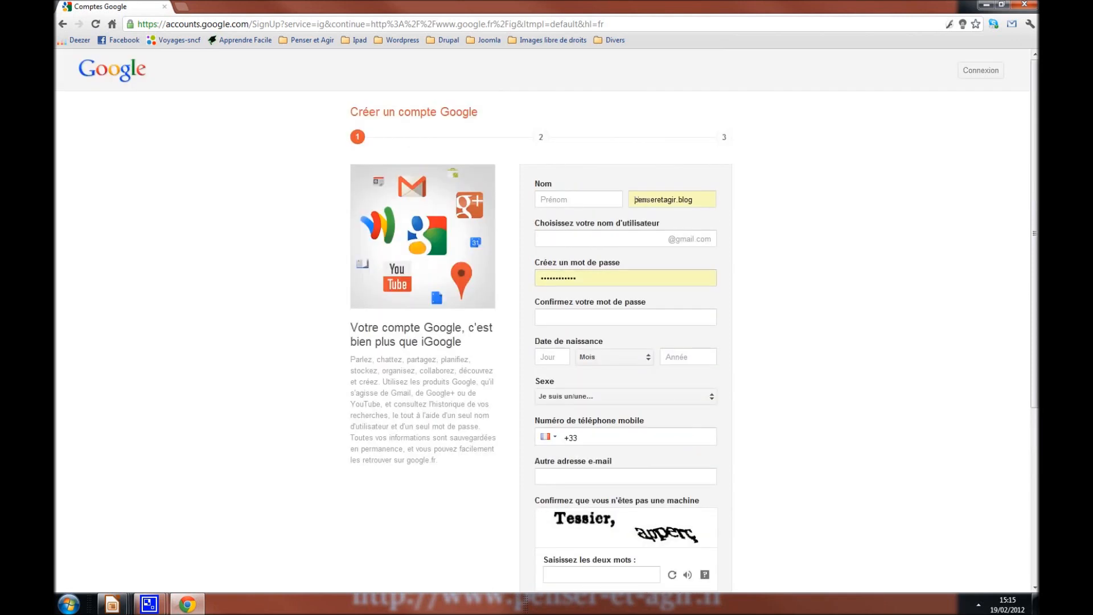
pyautogui.hotkey('alt', 'Left')
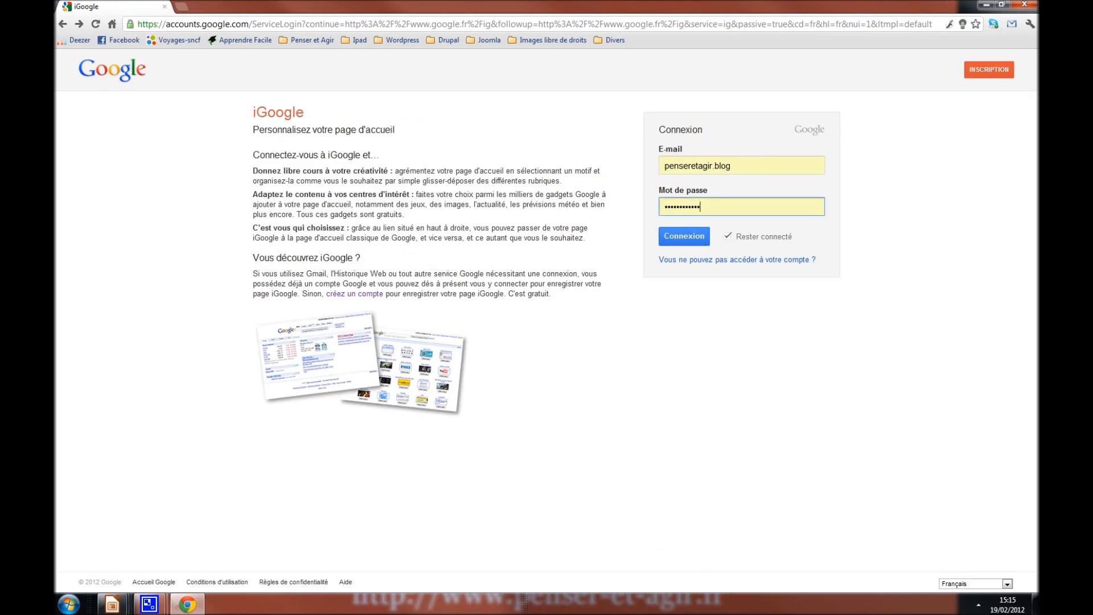
# Step: Sign in to iGoogle with the prefilled credentials and search the gadget directory for "google tasks"
pyautogui.press('Return')
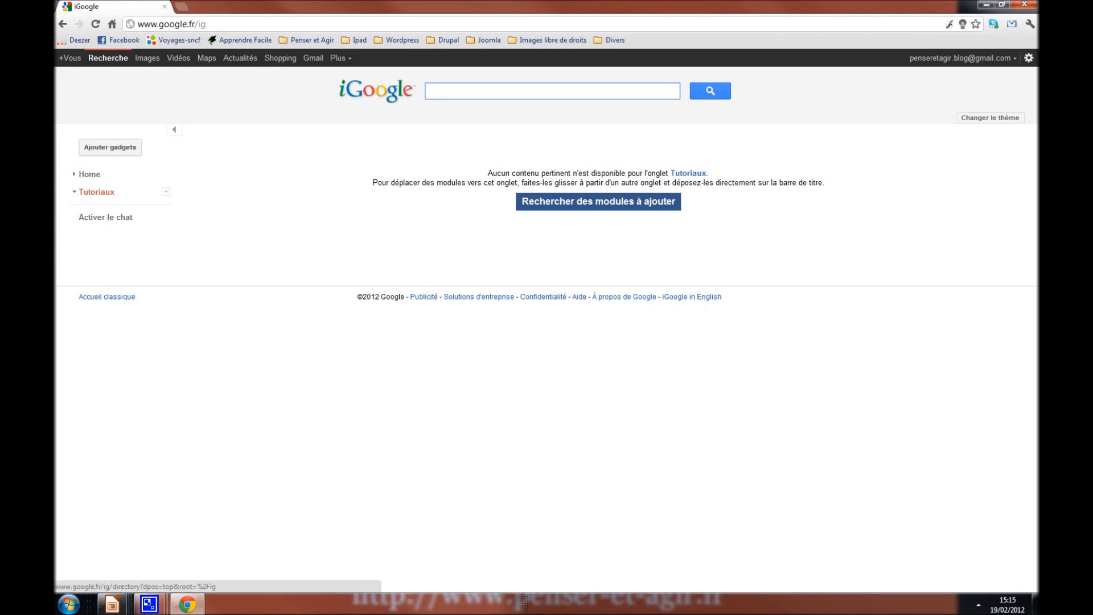
pyautogui.click(598, 201)
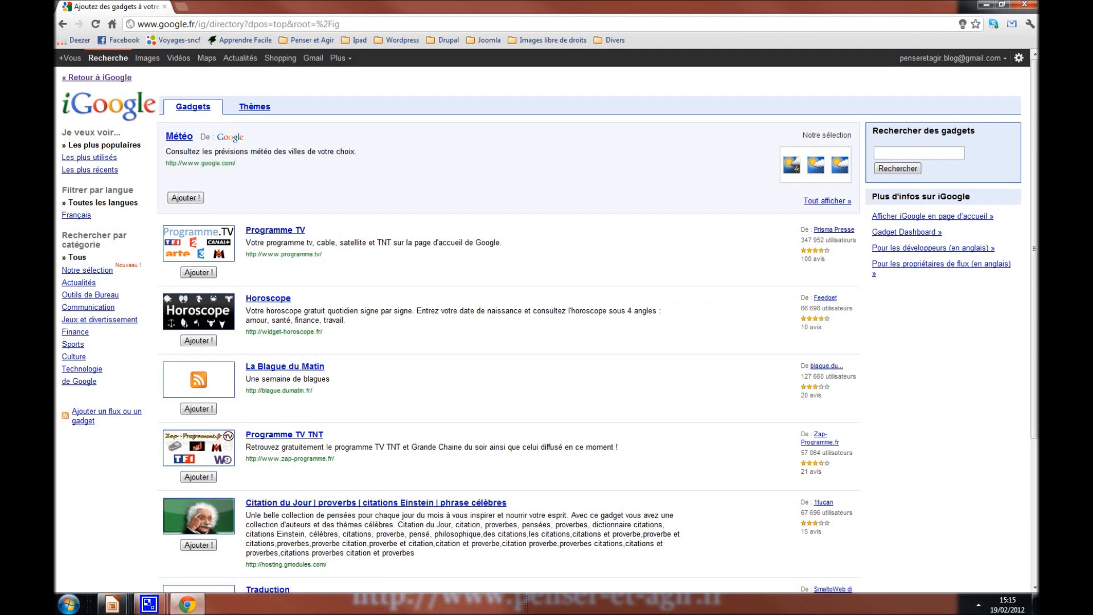
pyautogui.click(917, 153)
pyautogui.write('goo')
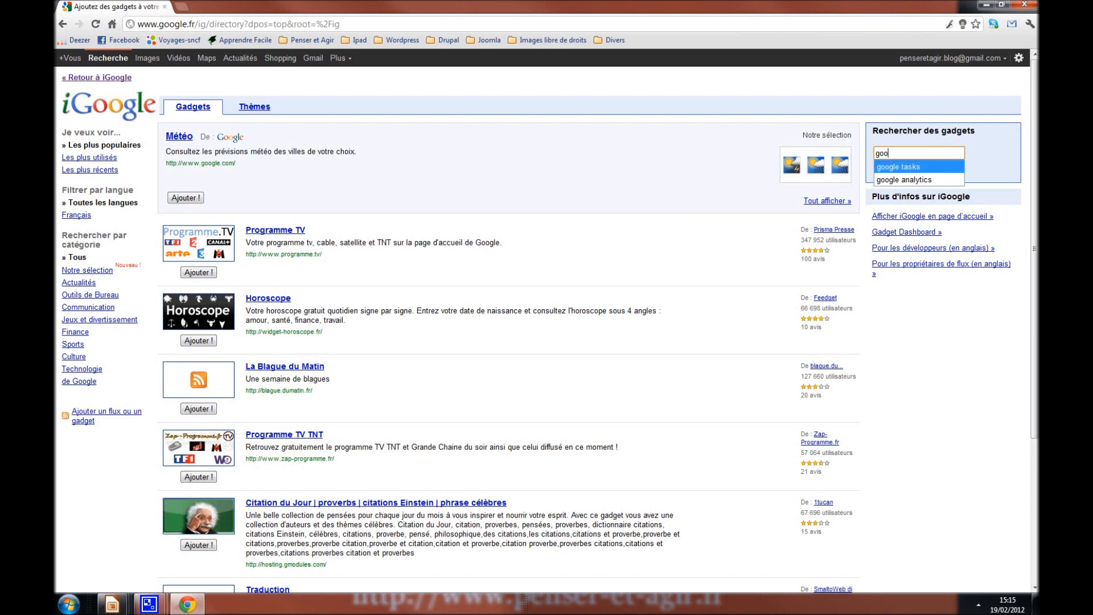
pyautogui.press('Return')
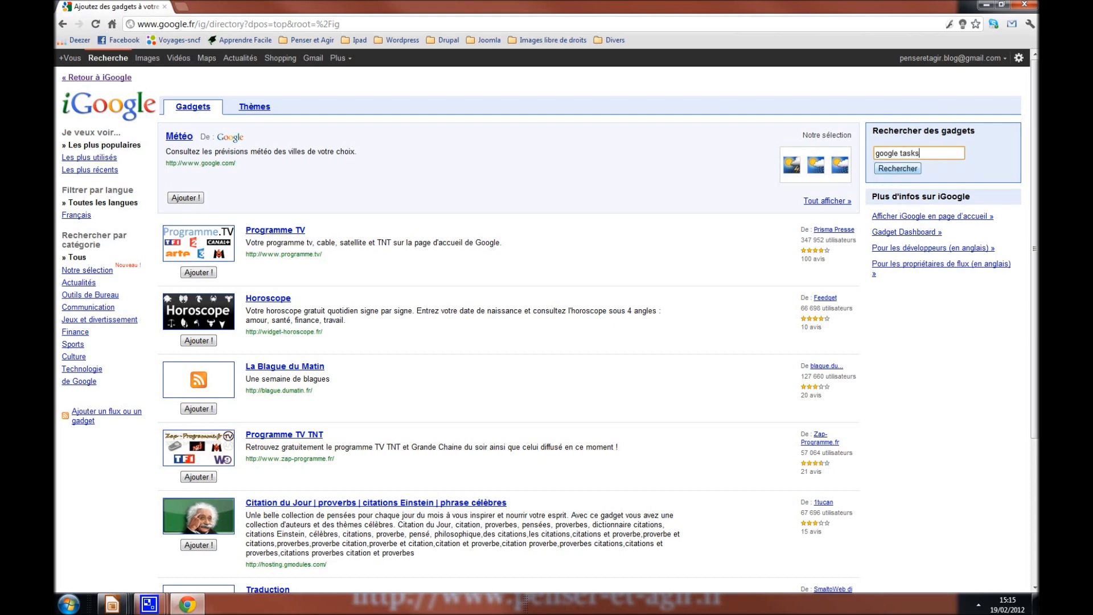
pyautogui.press('Return')
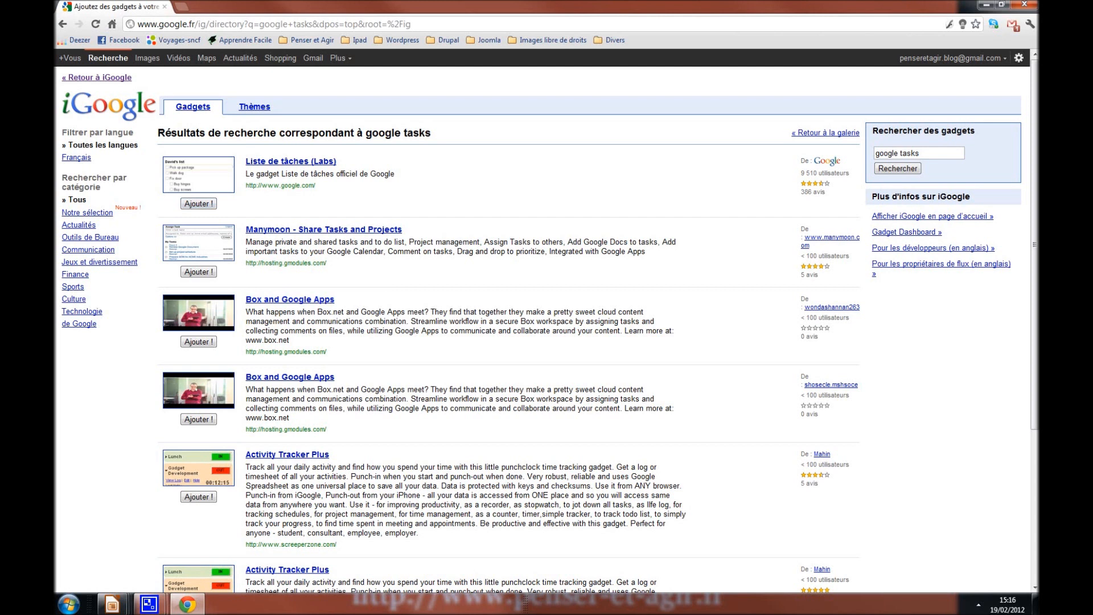
# Step: Add Google's official "Liste de tâches (Labs)" gadget and return to the iGoogle page
pyautogui.moveTo(294, 174); pyautogui.dragTo(394, 173)
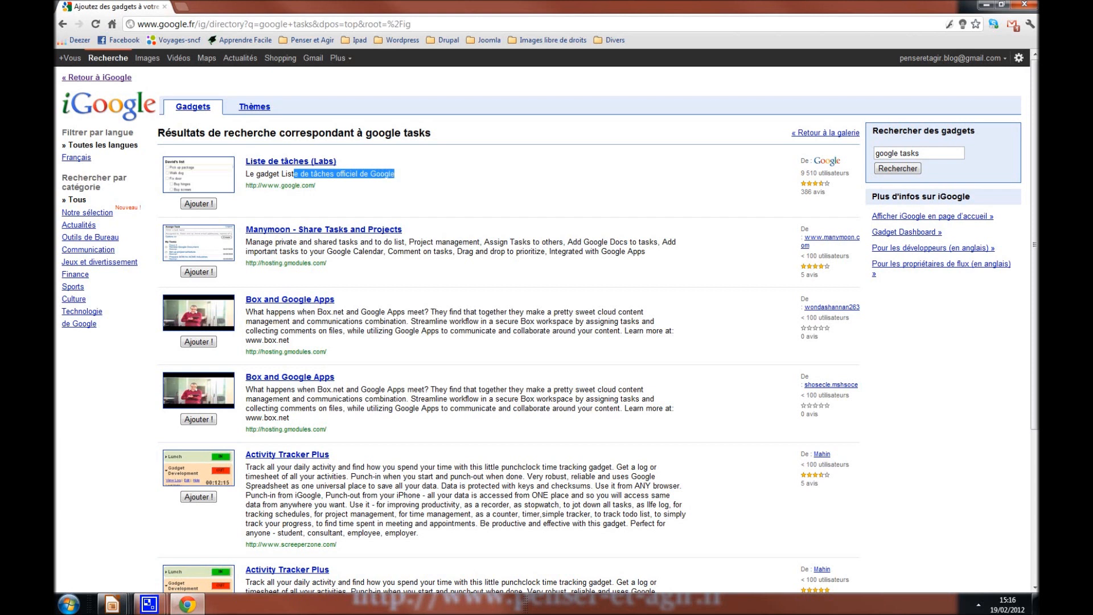
pyautogui.click(400, 174)
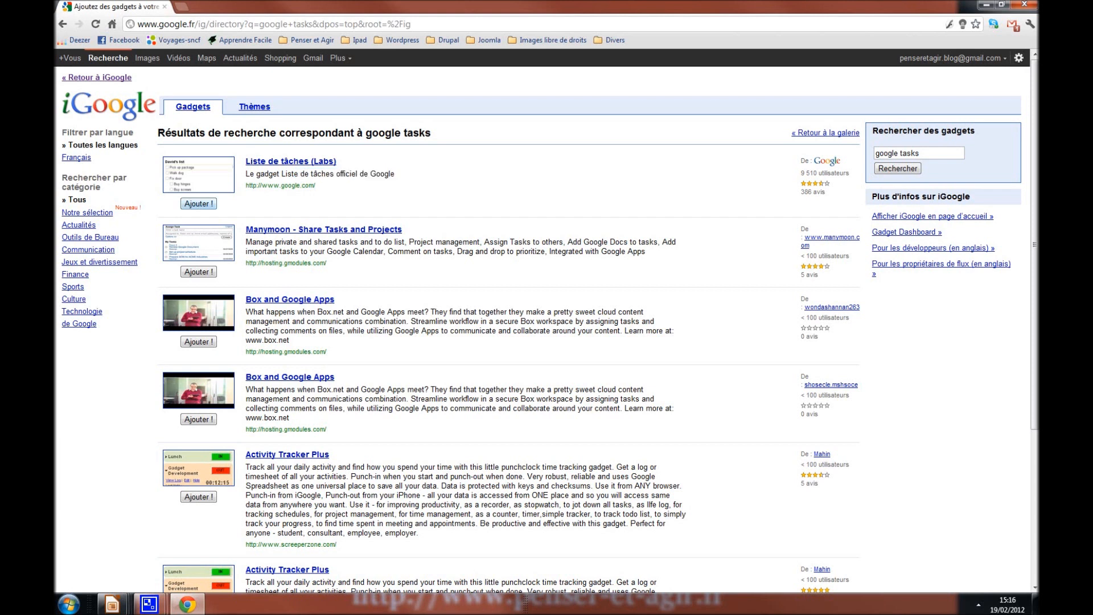
pyautogui.click(198, 204)
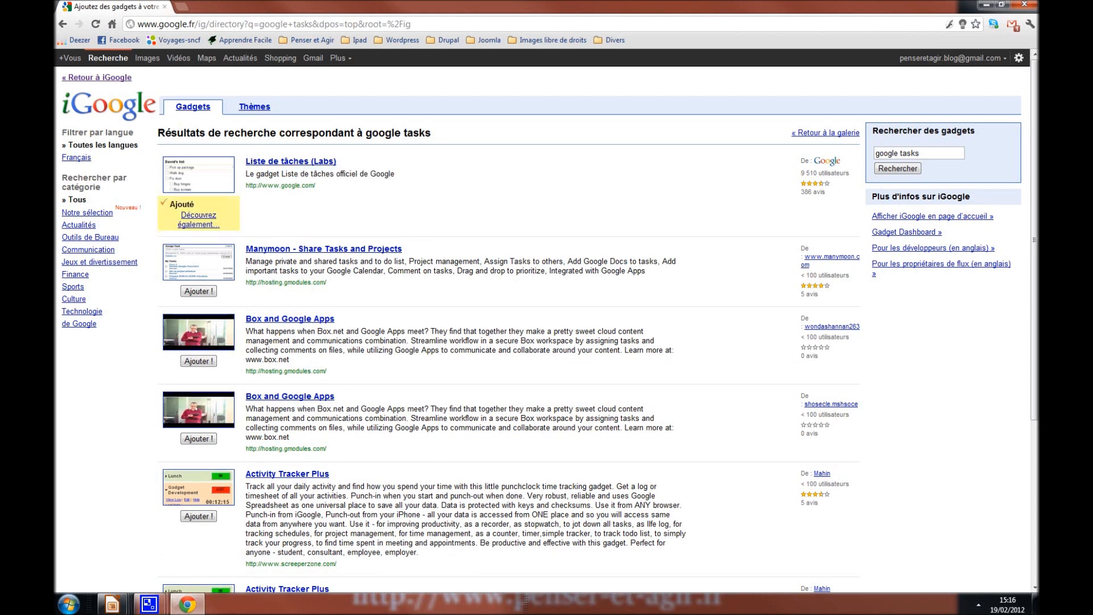
pyautogui.click(96, 78)
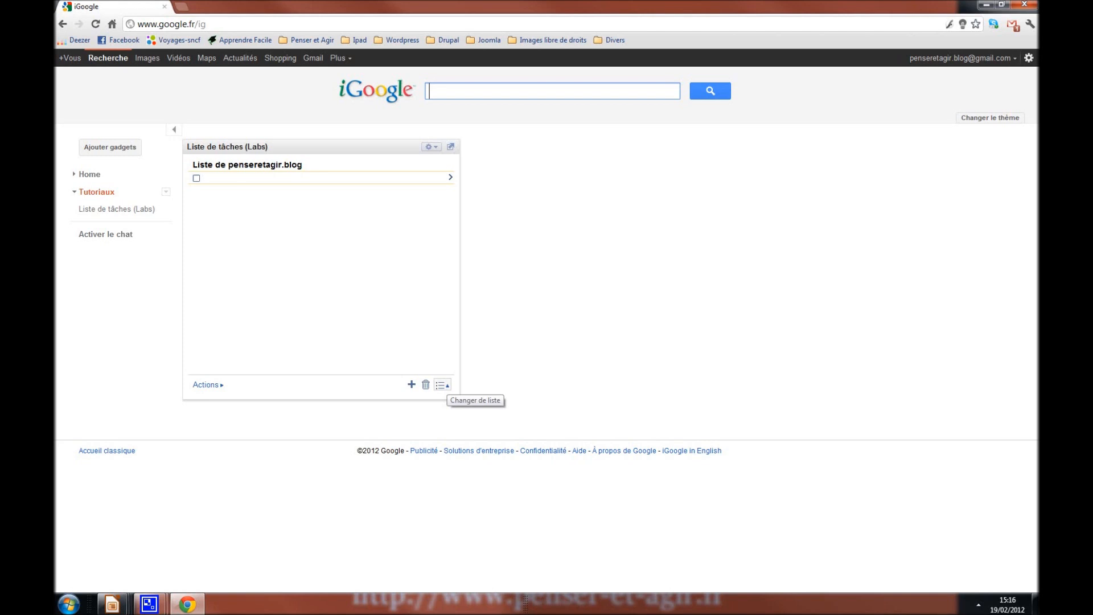
# Step: Create a new task list named "Perso" in the Liste de tâches gadget
pyautogui.click(442, 386)
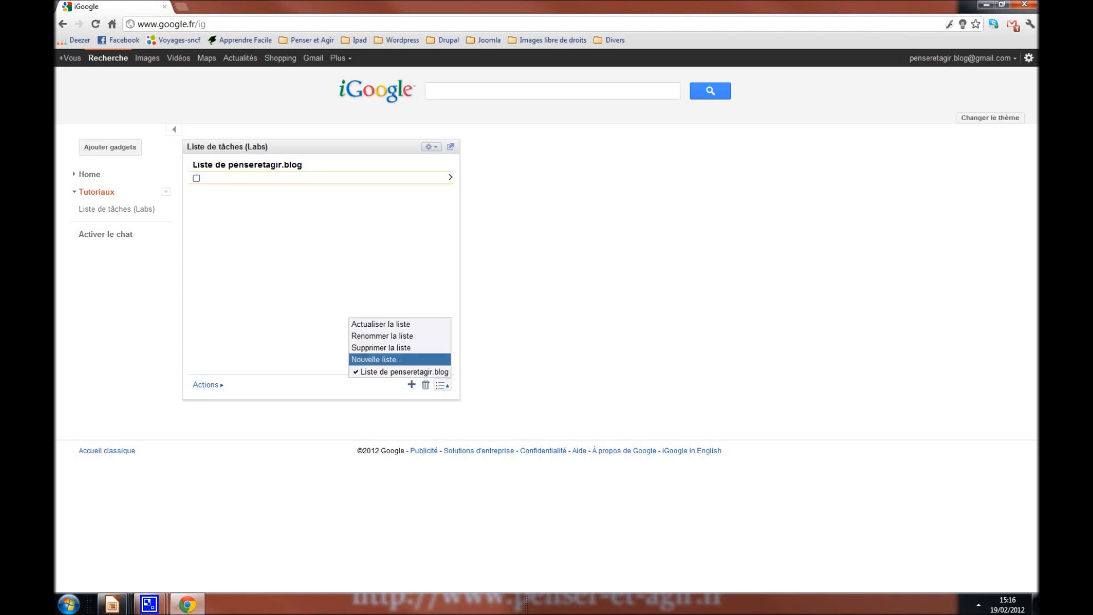
pyautogui.click(375, 359)
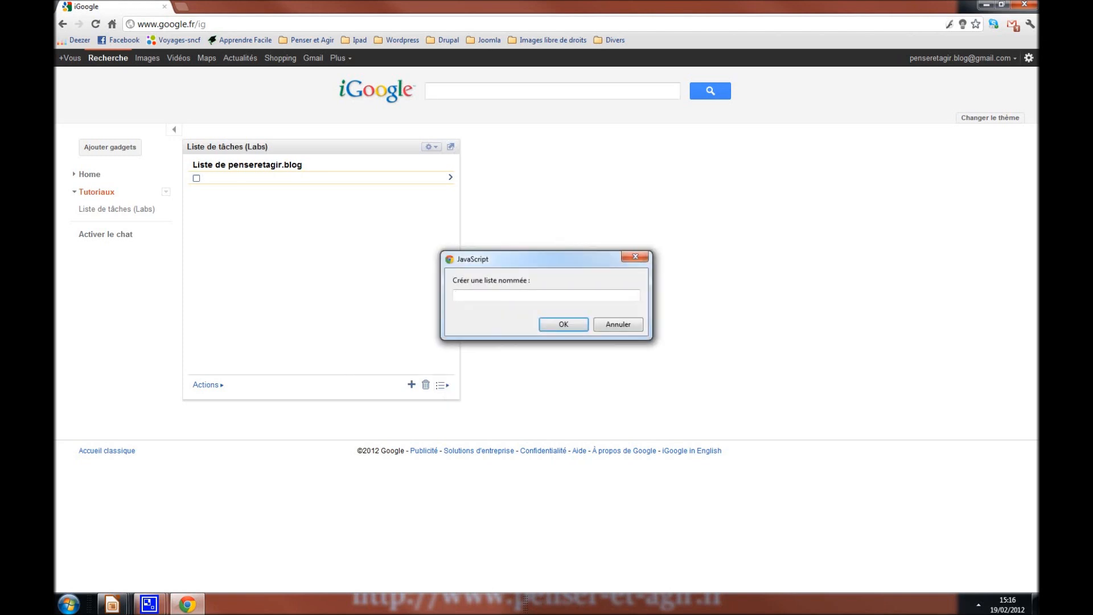
pyautogui.write('Perso')
pyautogui.press('Return')
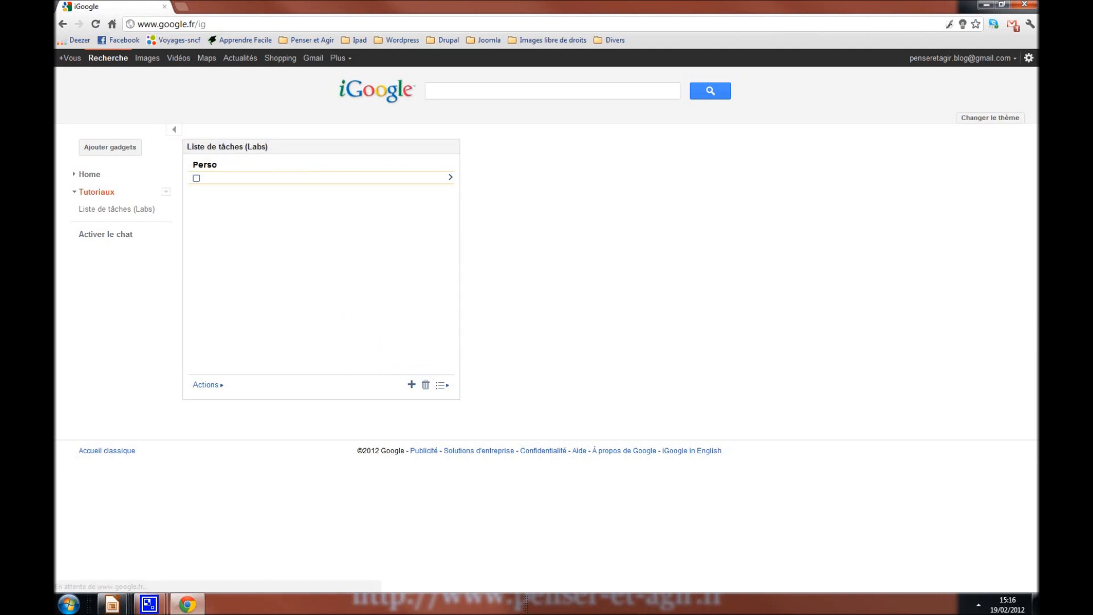
# Step: Create another task list named "Travail" in the gadget
pyautogui.click(442, 385)
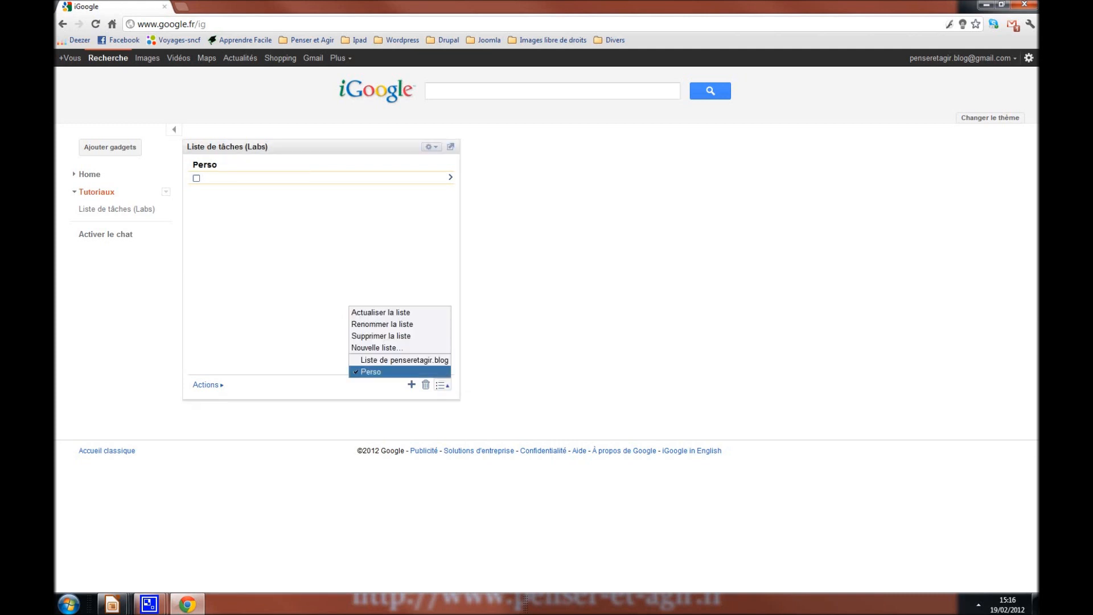
pyautogui.click(376, 347)
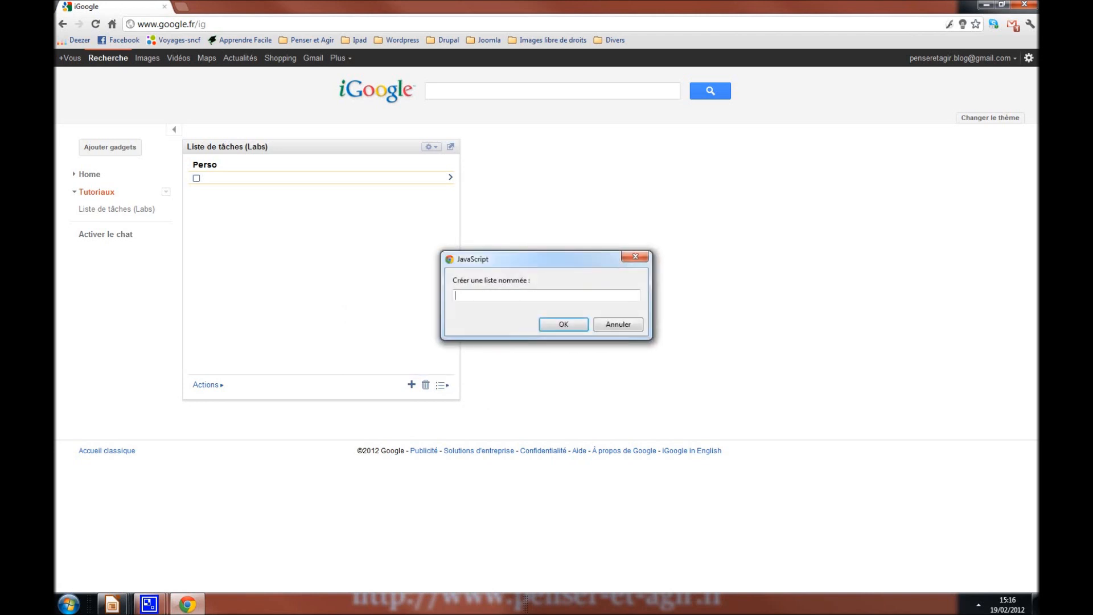
pyautogui.write('Traailv')
pyautogui.press('Return')
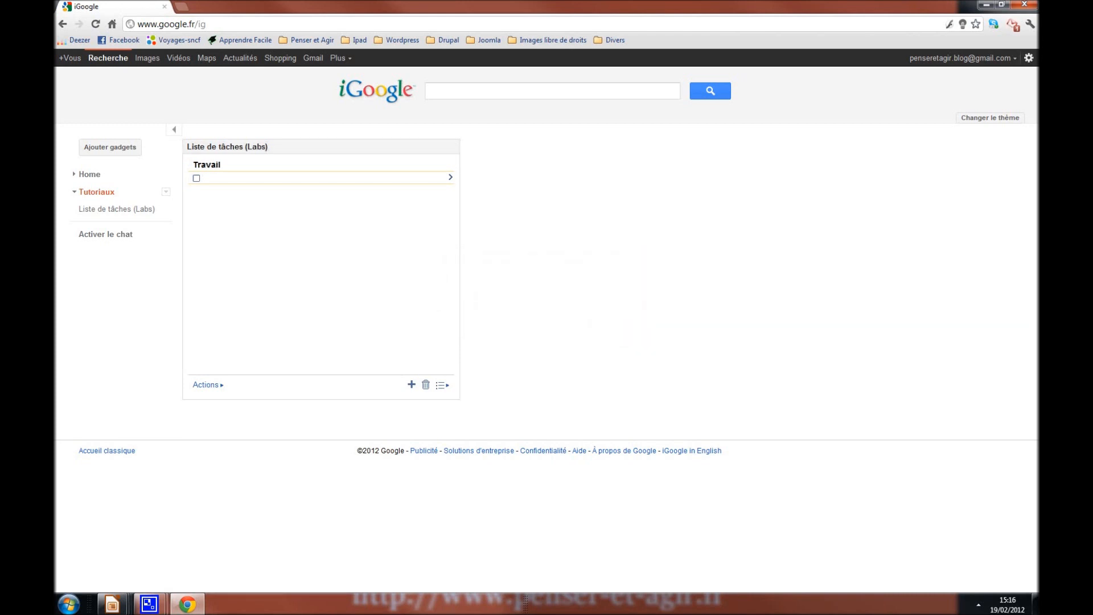
# Step: Create a task list named "Penser et Agir" in the gadget
pyautogui.click(443, 385)
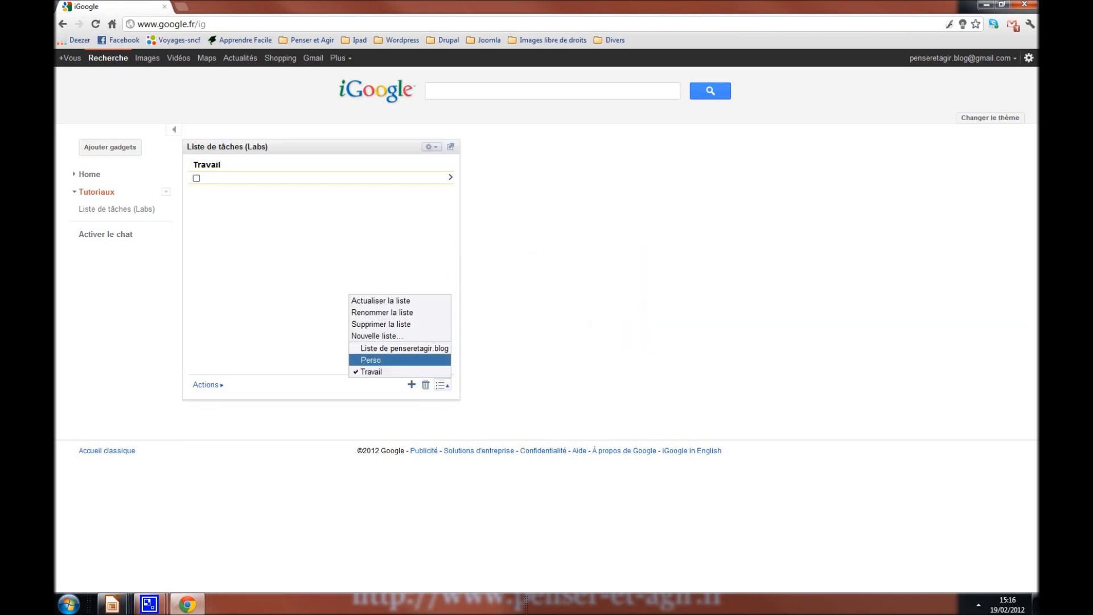
pyautogui.click(377, 336)
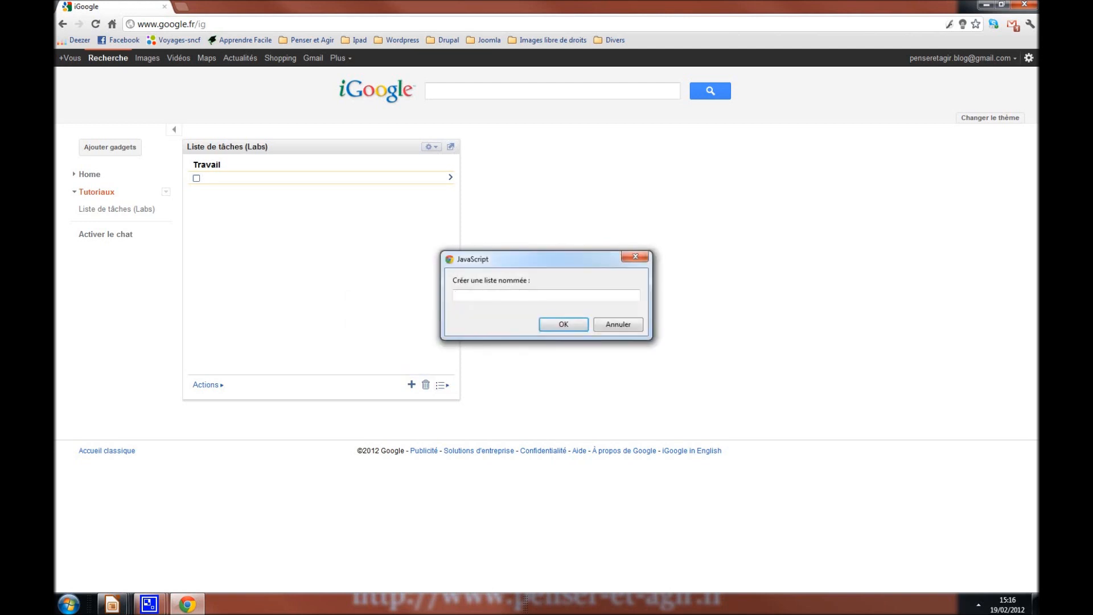
pyautogui.write('Penser et Agir')
pyautogui.press('Return')
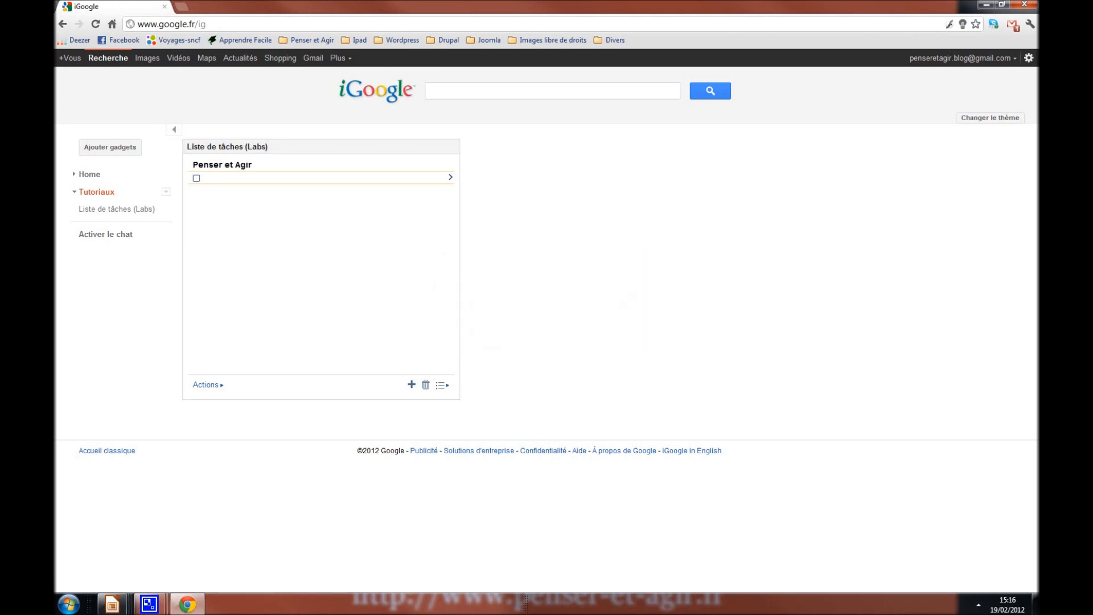
# Step: Create a task list named "Voyage en Russie" in the gadget
pyautogui.click(442, 385)
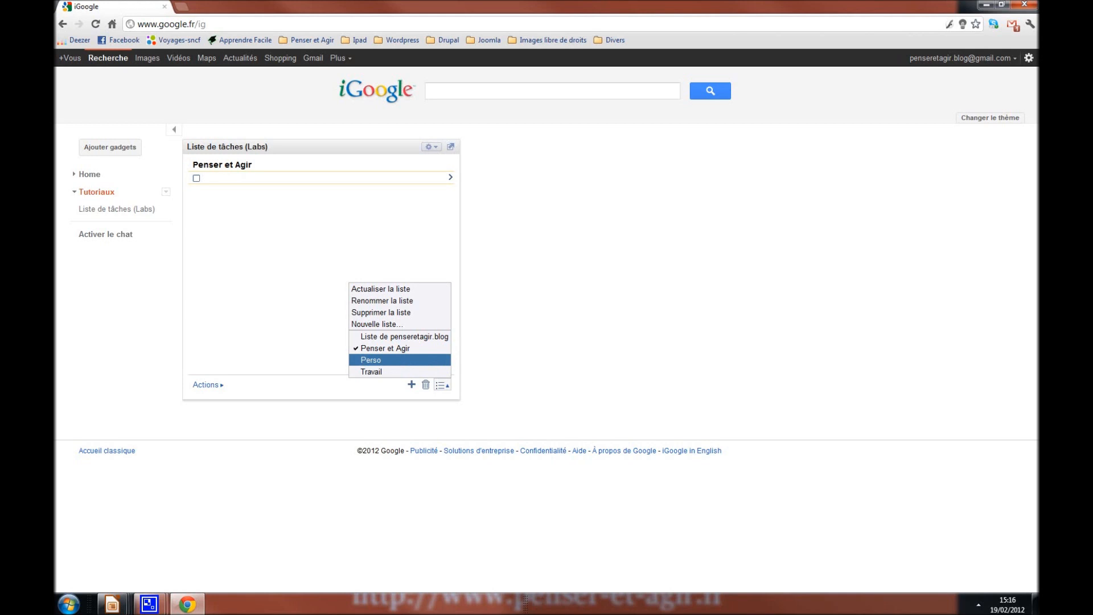
pyautogui.click(376, 324)
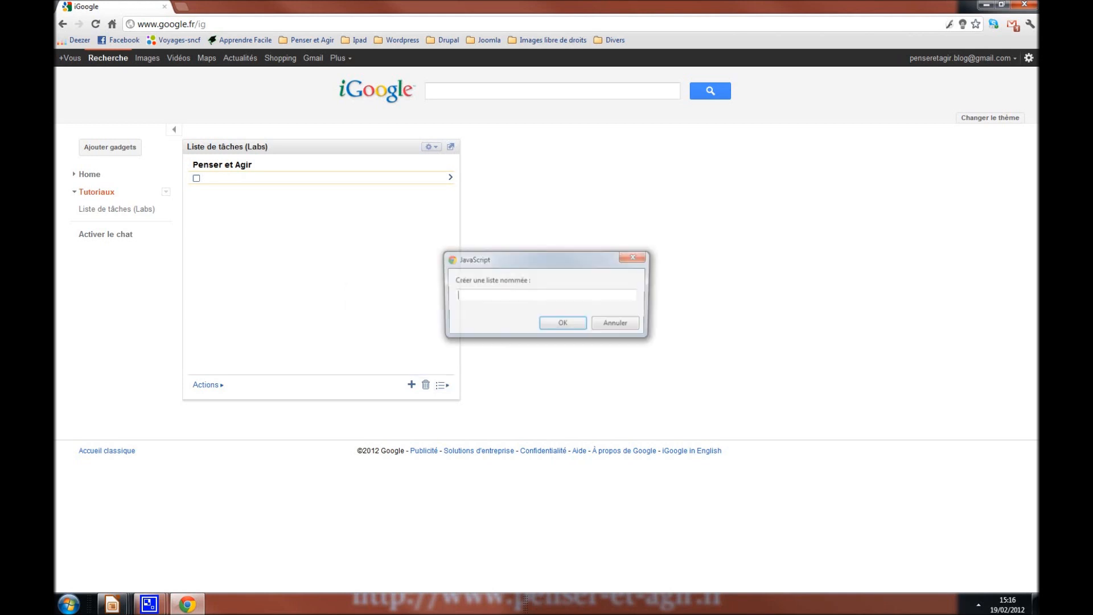
pyautogui.write('Voy')
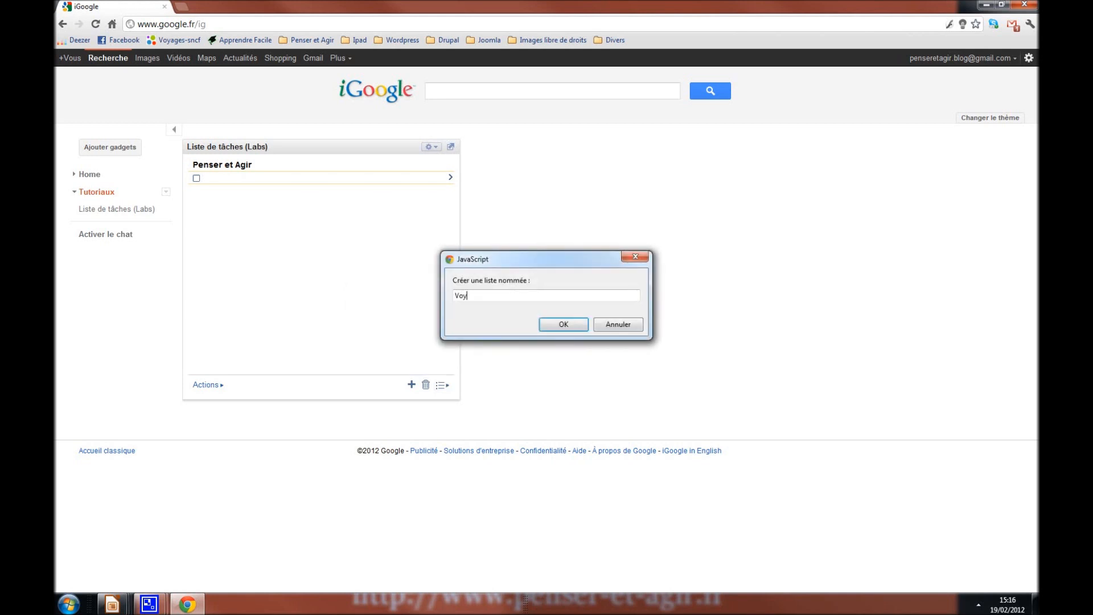
pyautogui.write('age en Russie')
pyautogui.press('Return')
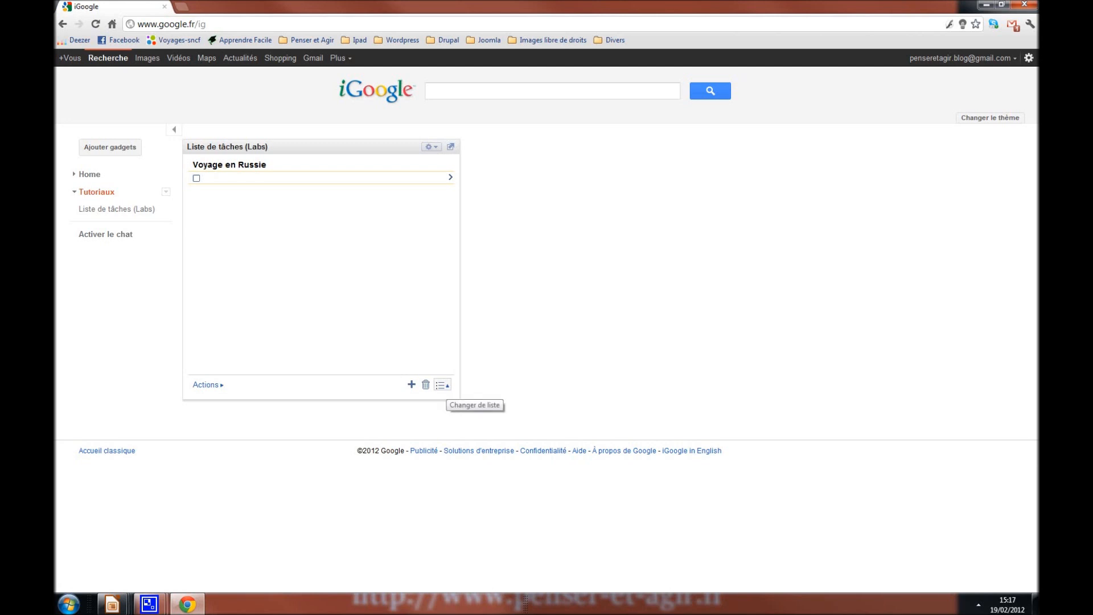
# Step: Switch to the "Perso" list and add the task "Faire mon passeport"
pyautogui.click(442, 386)
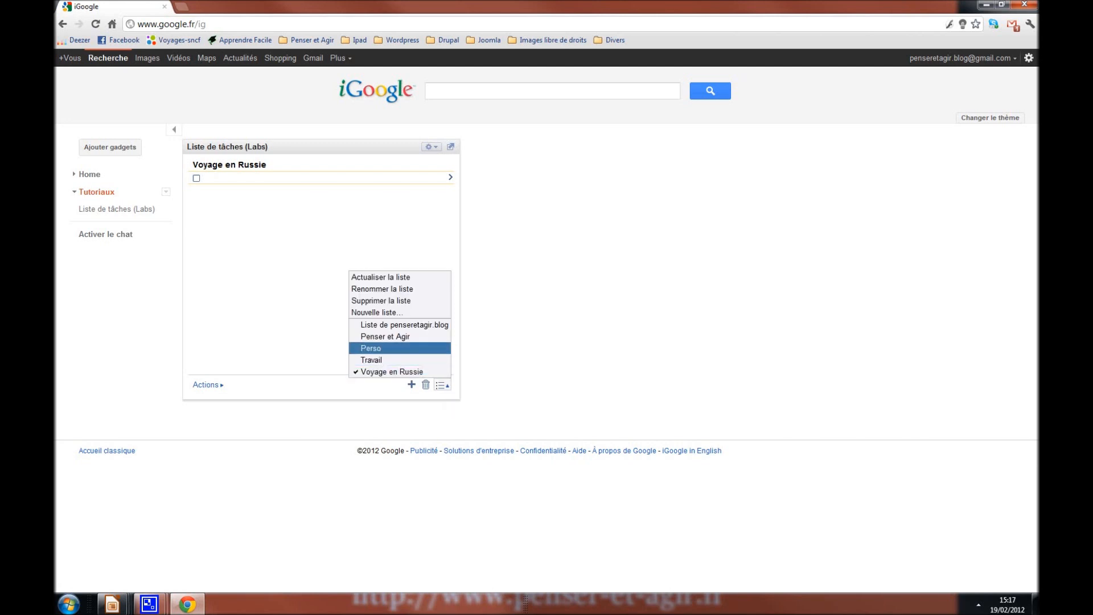
pyautogui.click(376, 349)
pyautogui.write('Faire mon passeport')
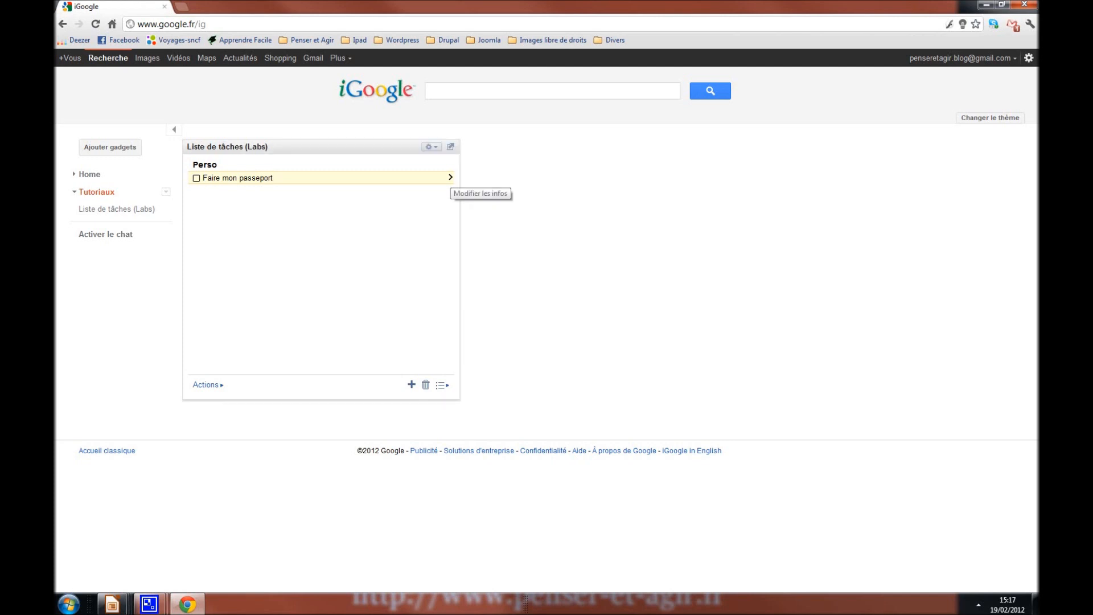
# Step: In the passport task's notes, enter the lines "- Faire deux photos d'identité" and "- 1 justificatif de domicile (photocopie + l'original)"
pyautogui.click(450, 177)
pyautogui.click(207, 231)
pyautogui.write('-')
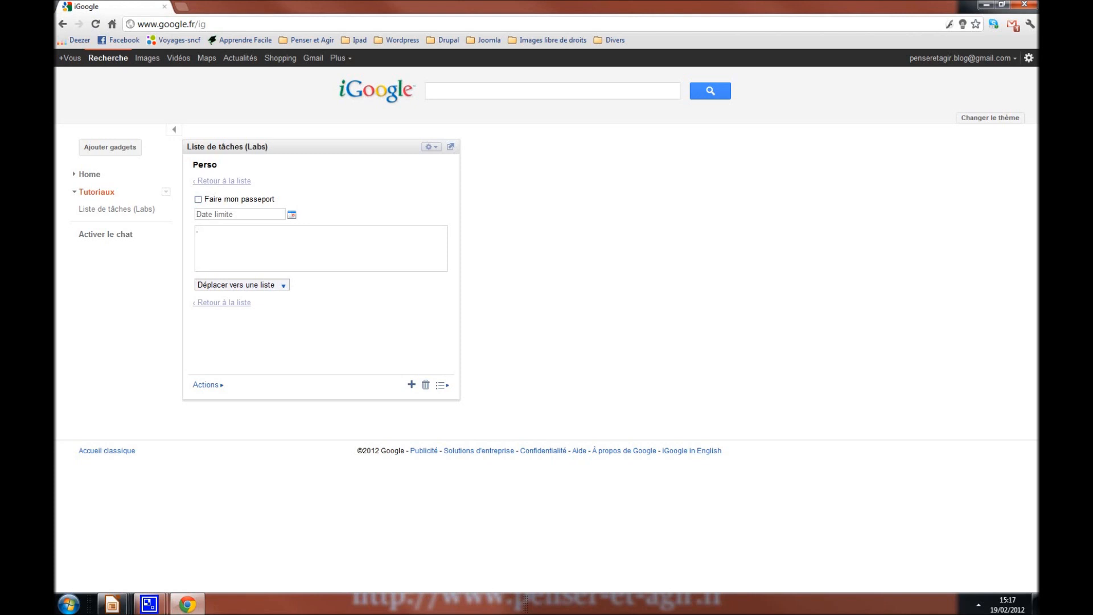
pyautogui.write(' Faire deux ')
pyautogui.write("photos d'ident")
pyautogui.write('ité ')
pyautogui.write('- 1 justif')
pyautogui.write('ica')
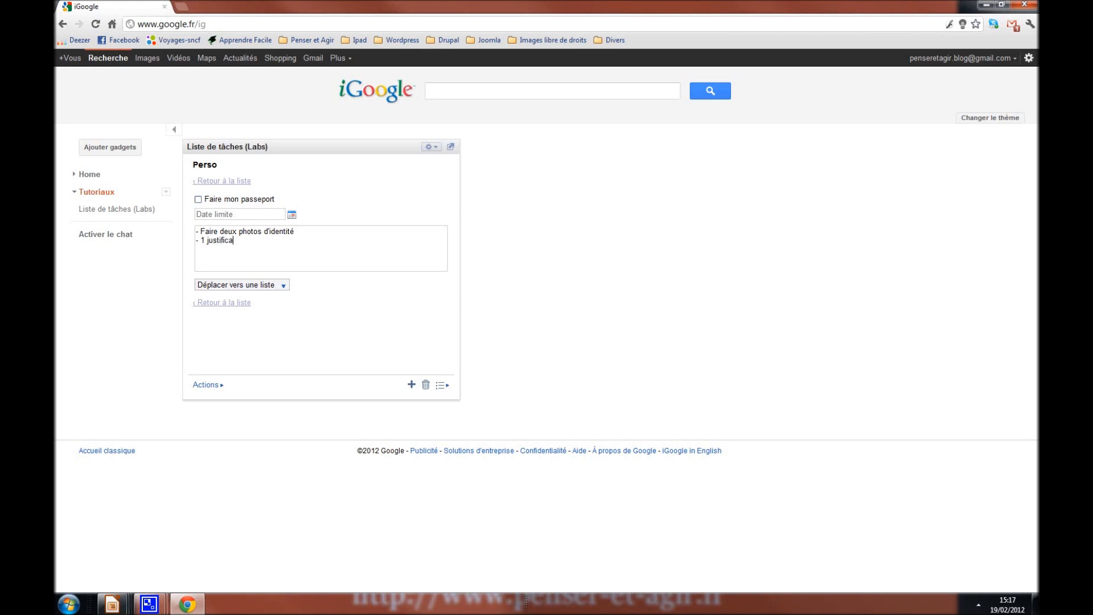
pyautogui.write("tif de domicile (photocopie + l'original")
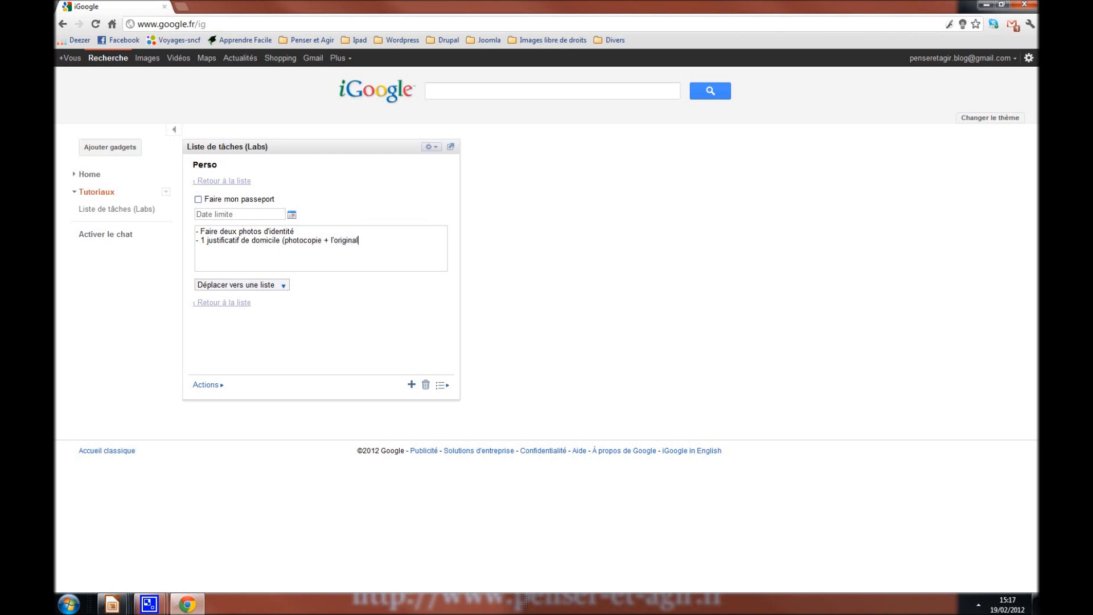
pyautogui.write(') ')
# Step: Add the lines "- 86€ en timbres fiscaux" and "- 1 photocopie de ma carte d'identité" to the passport task's notes
pyautogui.write('- 86')
pyautogui.write('€ en timbres ')
pyautogui.write('fiscaux ')
pyautogui.write('-')
pyautogui.write(' 1')
pyautogui.write(' photo')
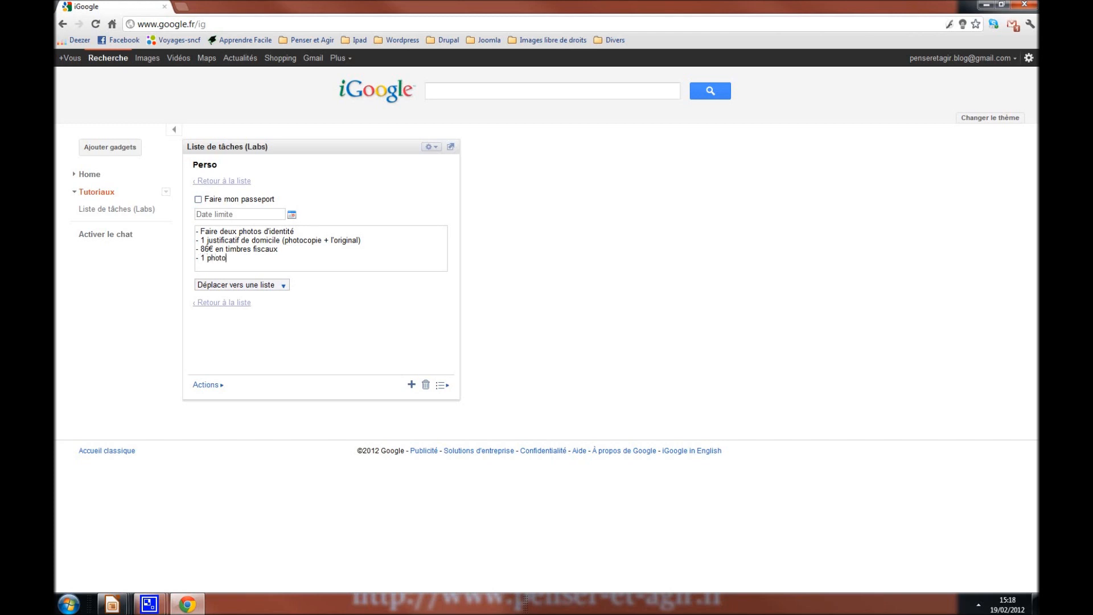
pyautogui.write('copie de ma carte')
pyautogui.write(" d'")
pyautogui.write('identité')
# Step: Set the passport task's due date to 28 February 2012 and return to the list
pyautogui.click(291, 215)
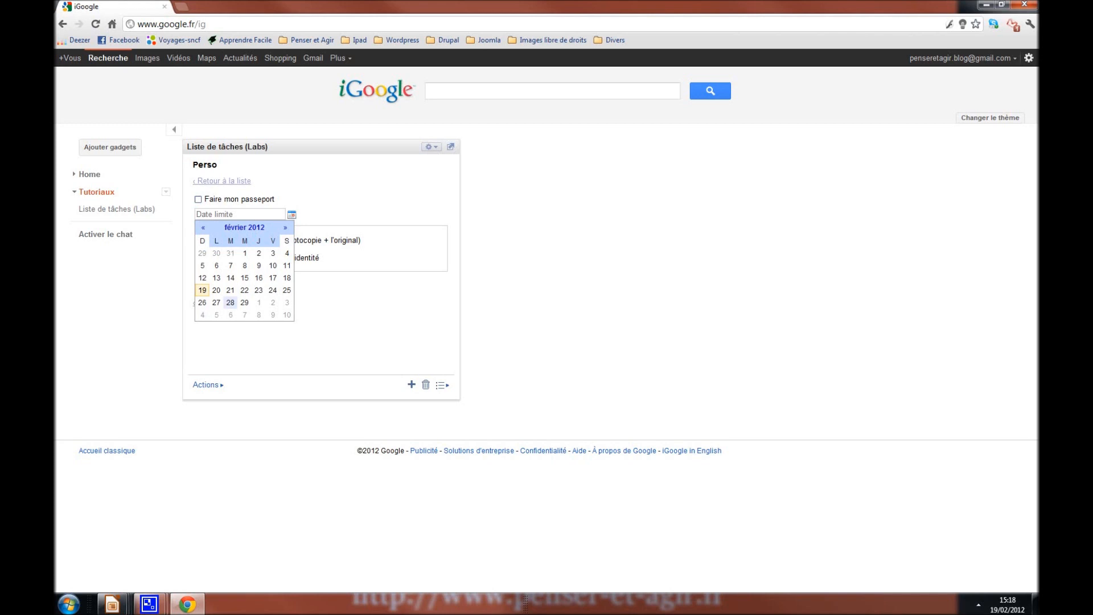
pyautogui.click(230, 303)
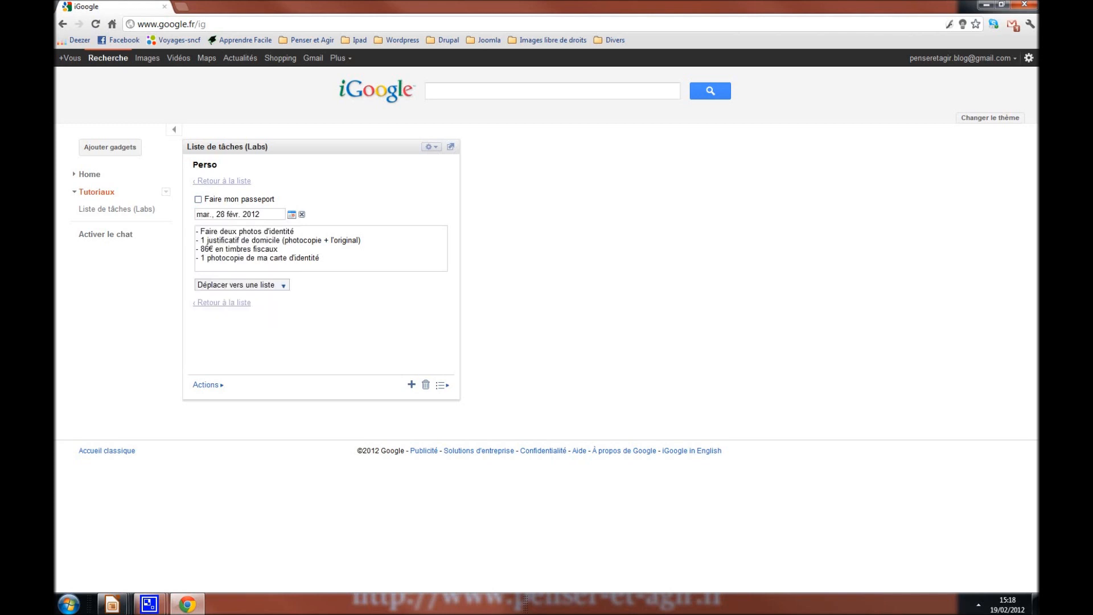
pyautogui.click(224, 303)
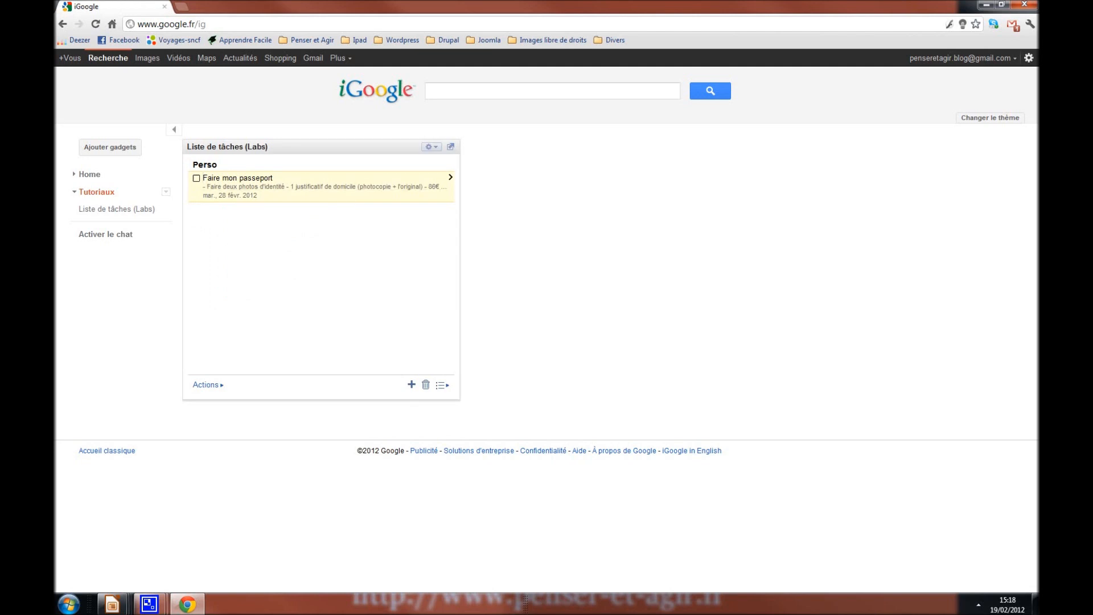
# Step: Review the details of the "Faire mon passeport" task and return to the list
pyautogui.click(450, 177)
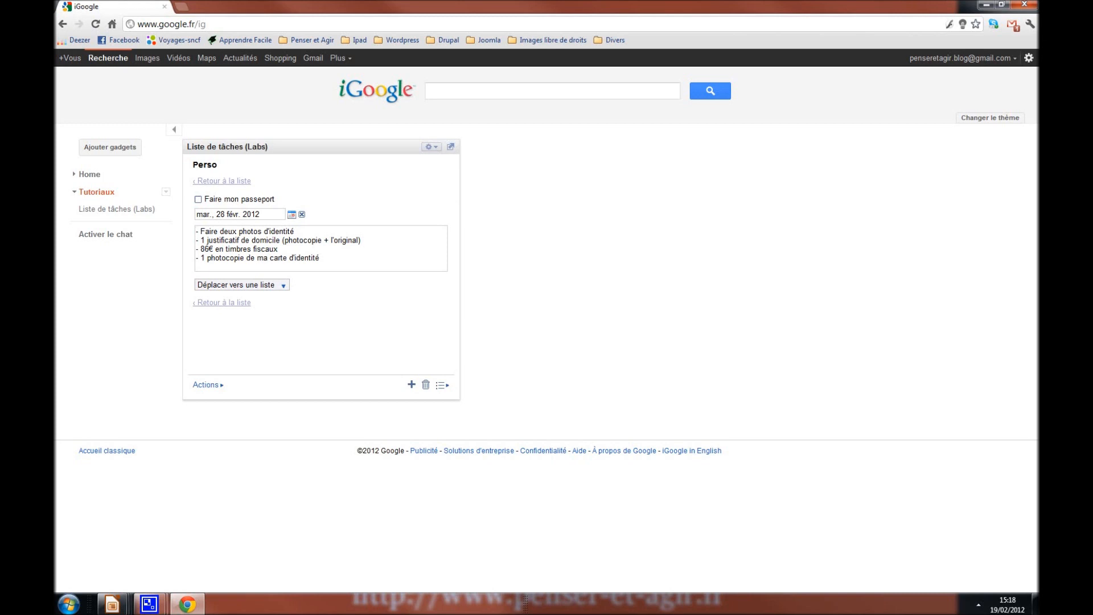
pyautogui.click(222, 181)
# Step: Switch to the "Penser et Agir" list and add the task "Ecrire un article sur l'efficacité"
pyautogui.click(442, 385)
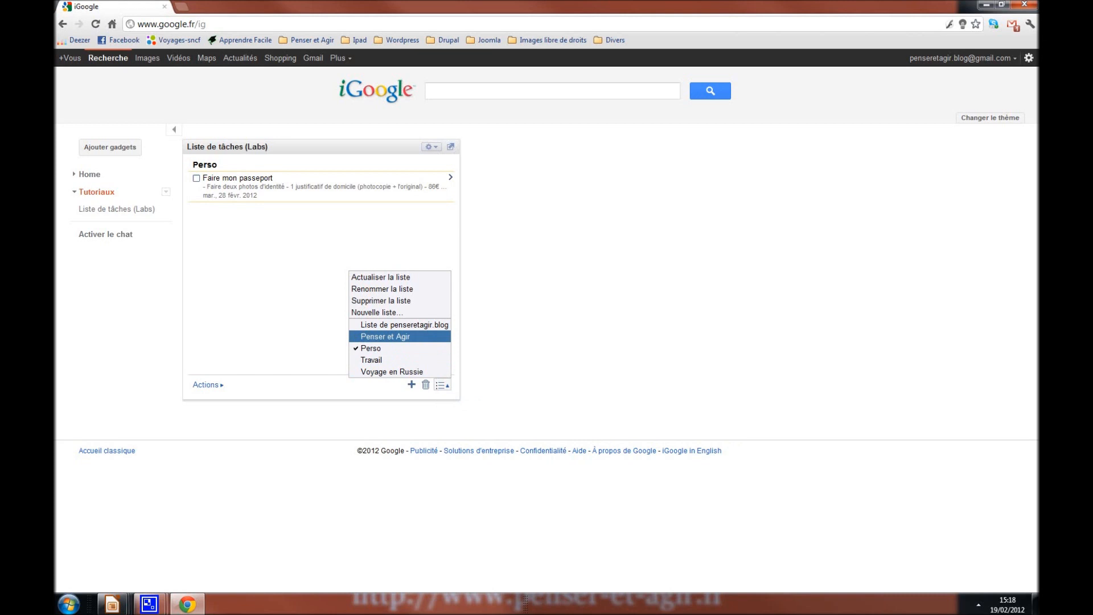
pyautogui.click(384, 336)
pyautogui.write("Ecrire un article sur l'efficacité")
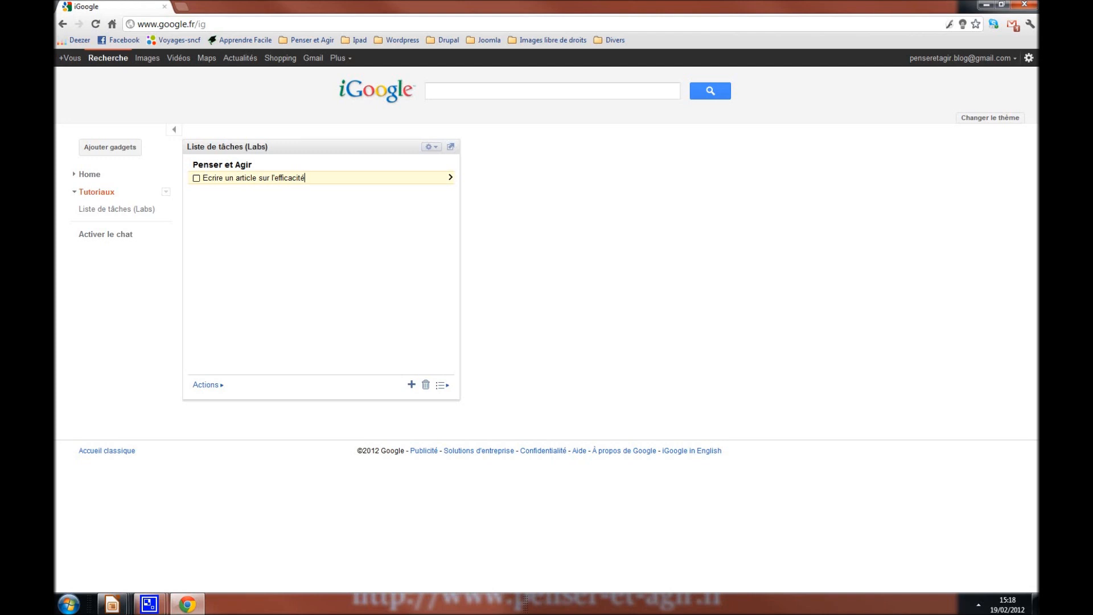
pyautogui.press('Return')
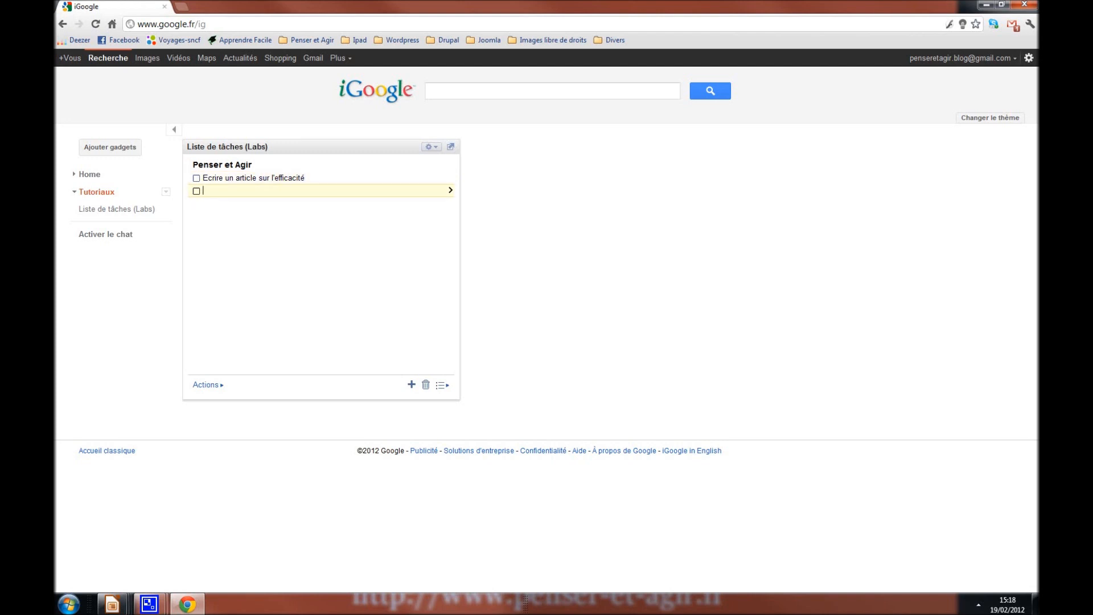
# Step: Add two tasks in French: one to answer a contact's mail and one to propose a location for the interview with another contact
pyautogui.write('Répondre au mail de Paul')
pyautogui.press('Return')
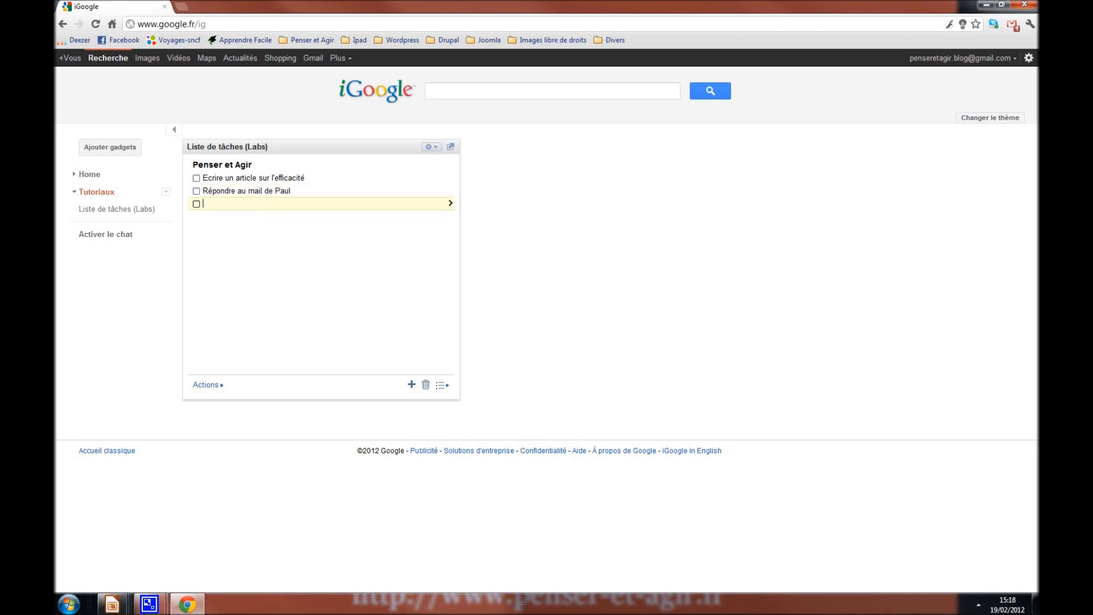
pyautogui.write("Proposé un lieu pour l'interview avec Pierre")
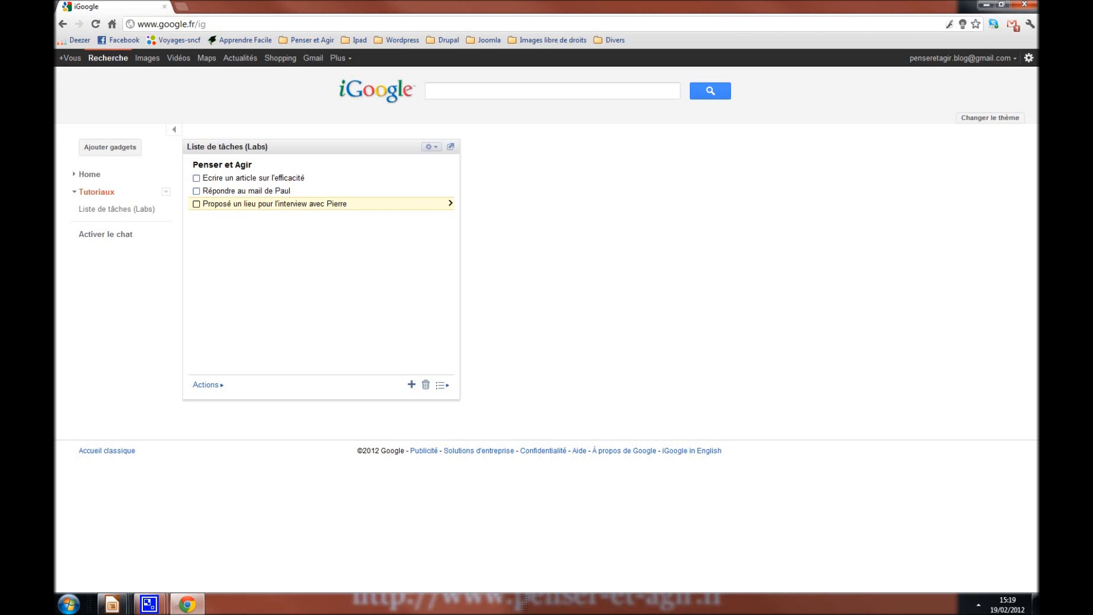
# Step: Check the "Perso" list's tasks and go back to the "Penser et Agir" list
pyautogui.click(442, 385)
pyautogui.click(367, 348)
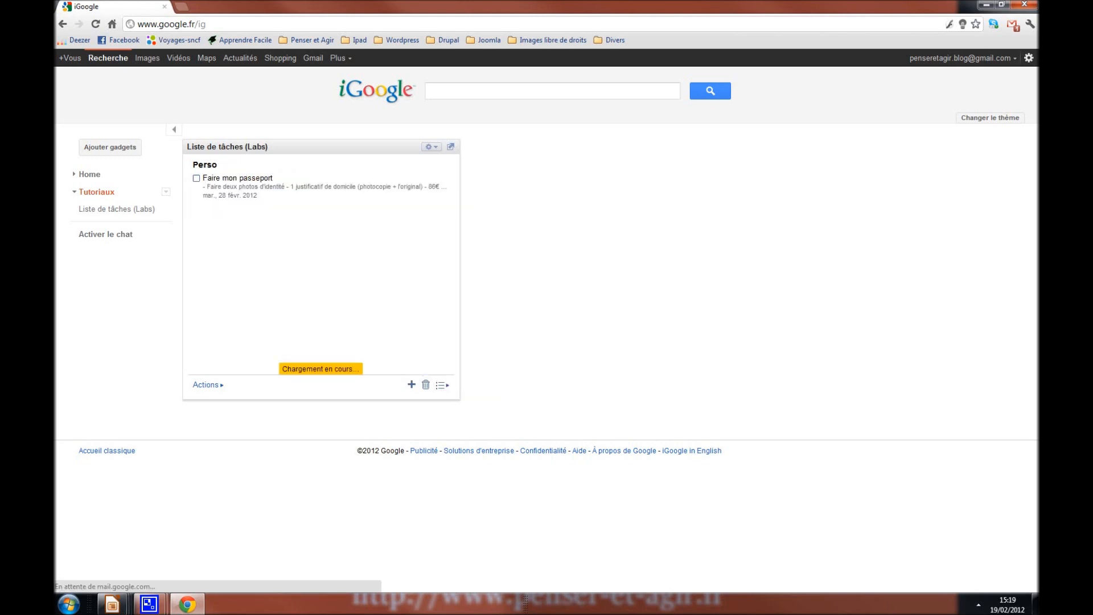
pyautogui.click(442, 385)
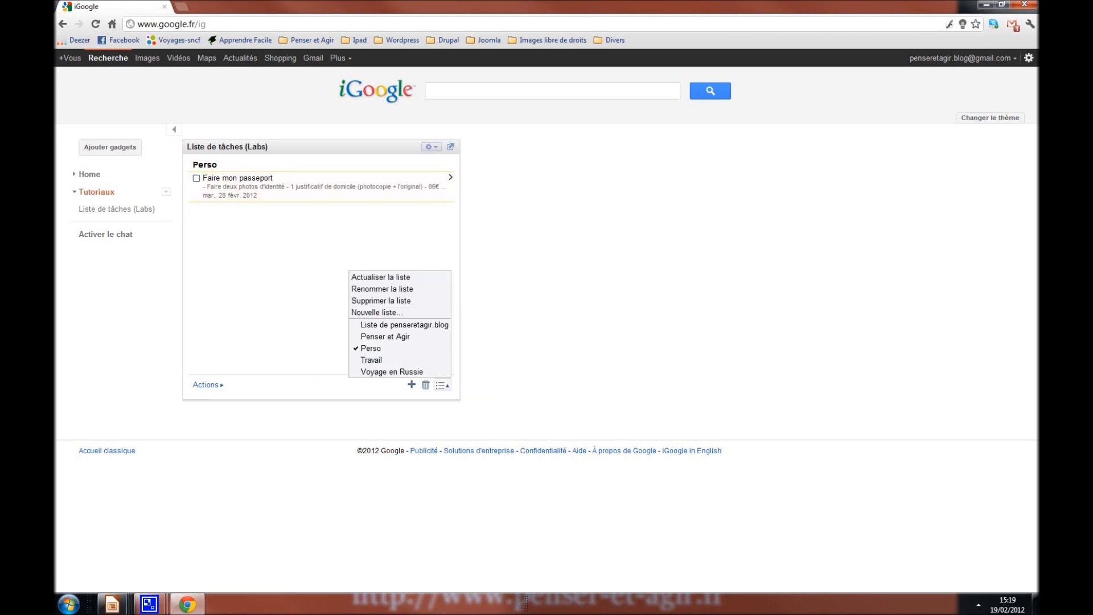
pyautogui.click(385, 337)
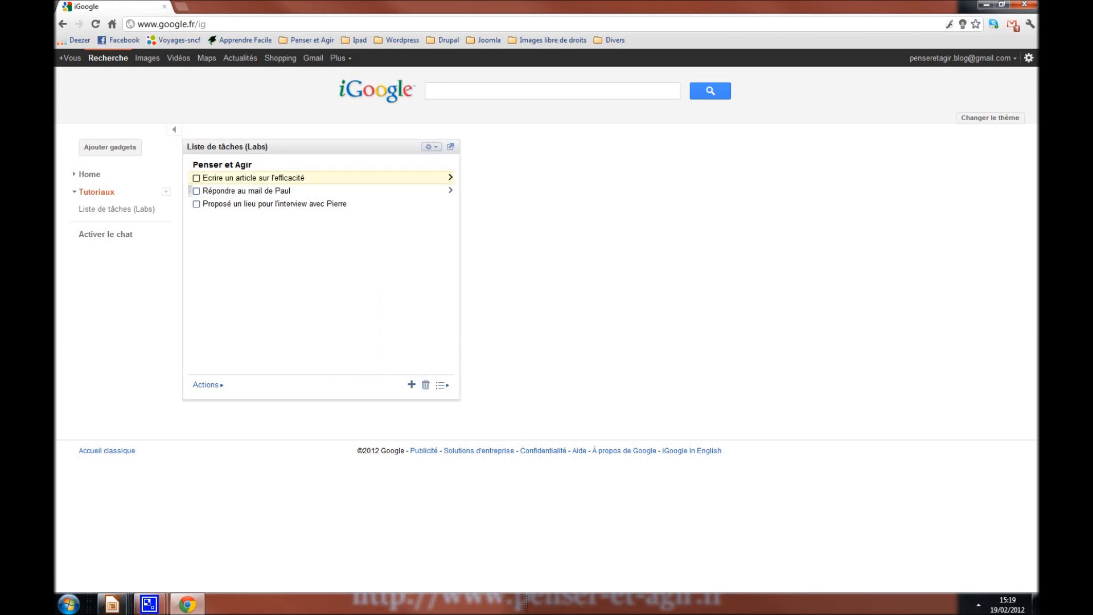
# Step: Mark the article-writing and mail-reply tasks as completed and clear the completed tasks from the list
pyautogui.click(196, 178)
pyautogui.click(197, 191)
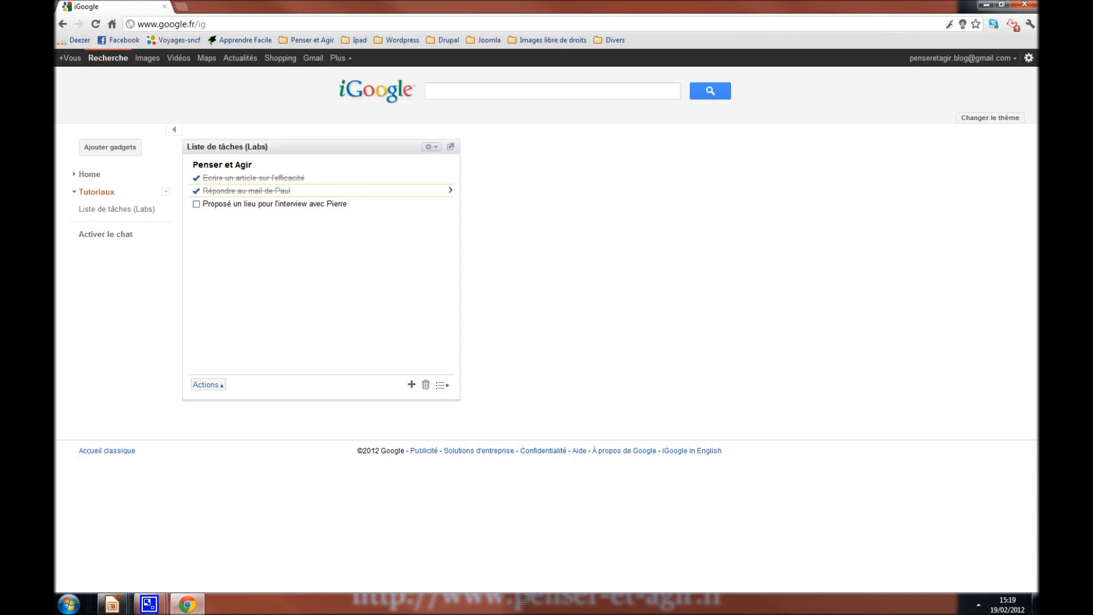
pyautogui.click(206, 384)
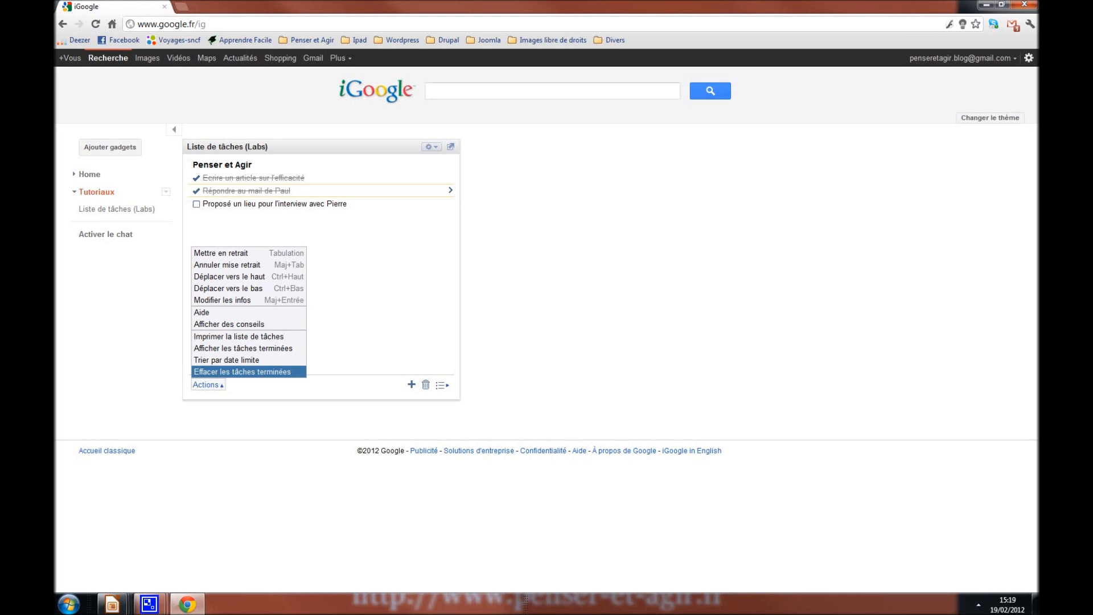
pyautogui.click(241, 371)
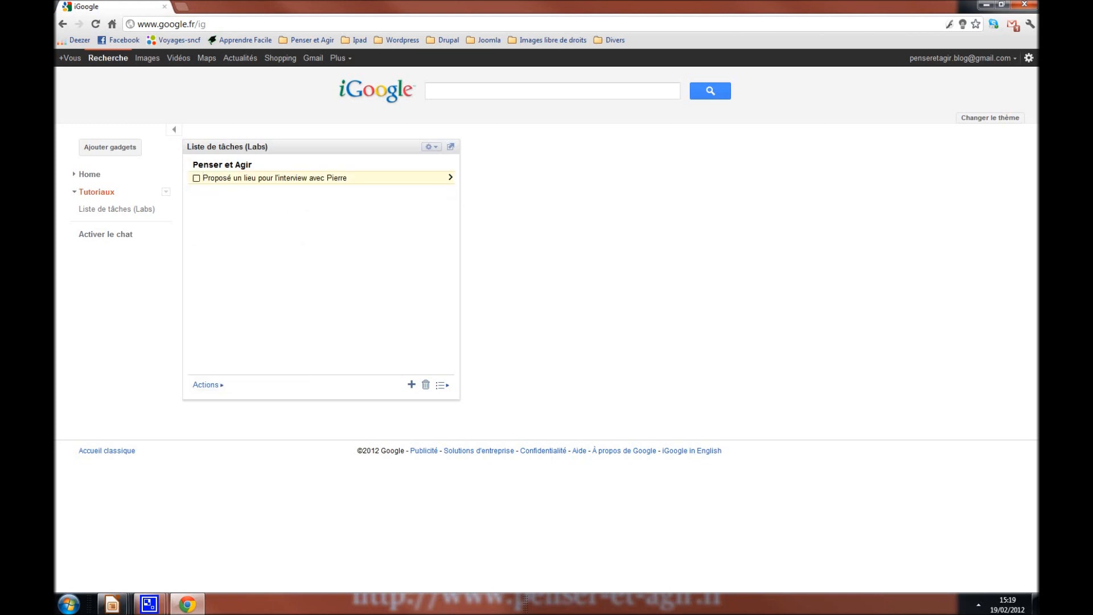
# Step: Display the completed tasks of "Penser et Agir", preview their printout and close the preview without printing
pyautogui.click(206, 384)
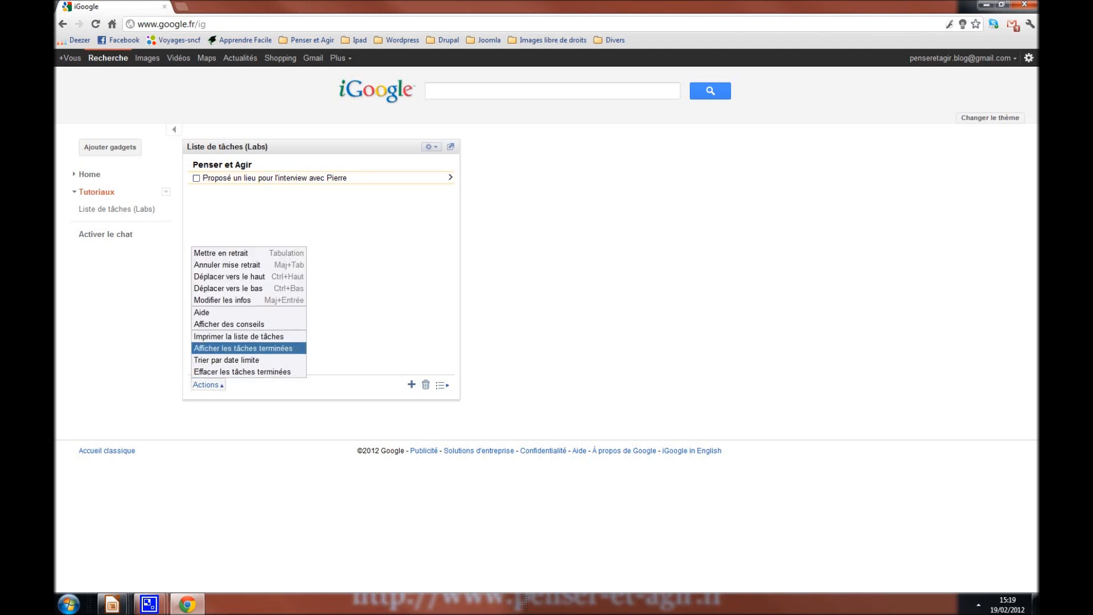
pyautogui.click(243, 348)
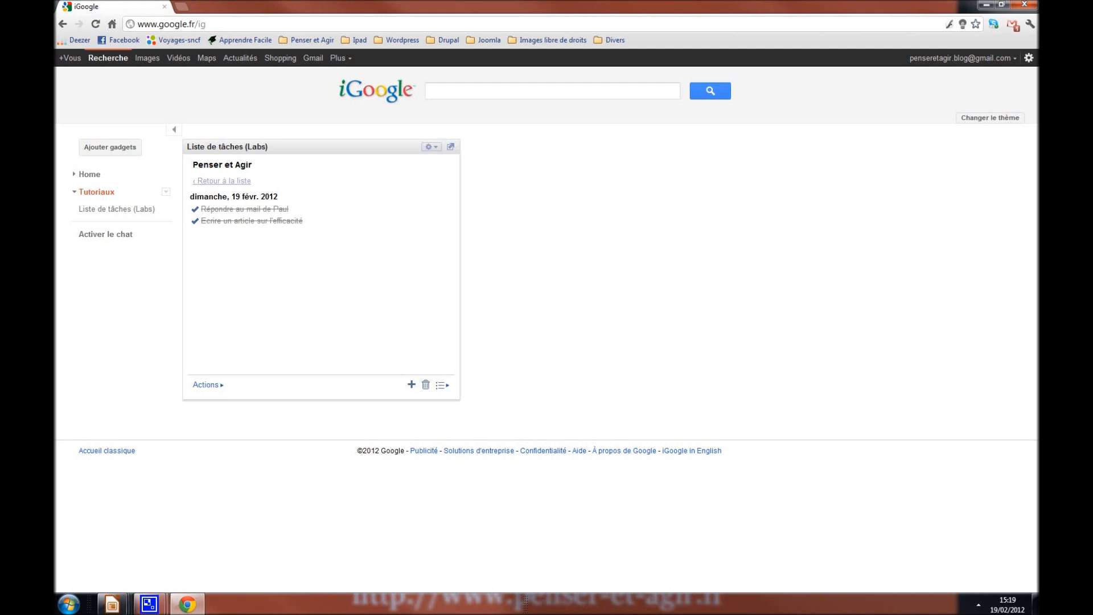
pyautogui.click(207, 384)
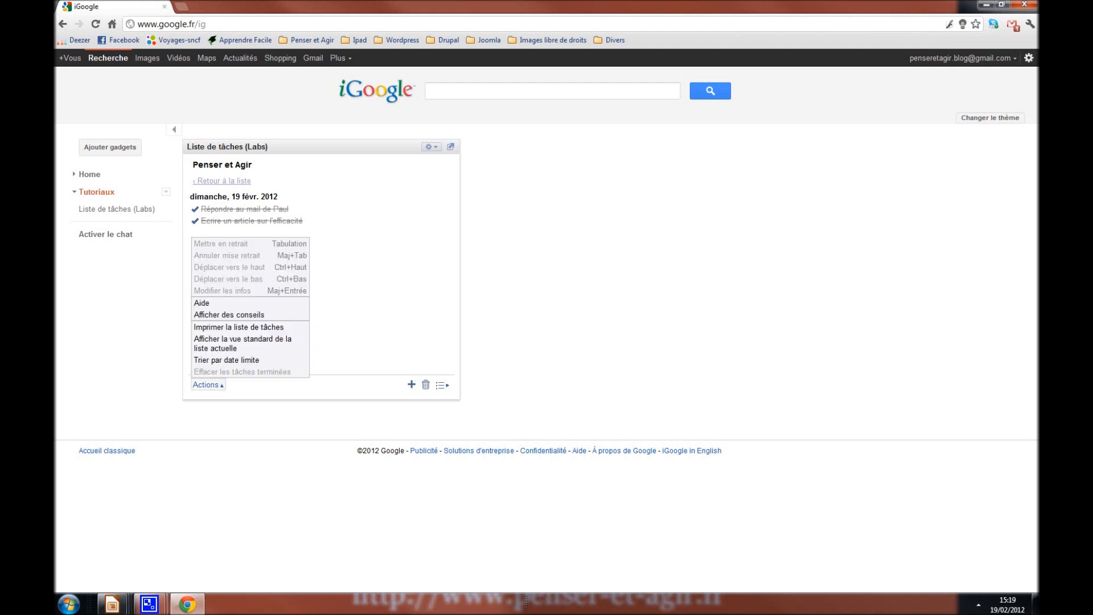
pyautogui.click(239, 327)
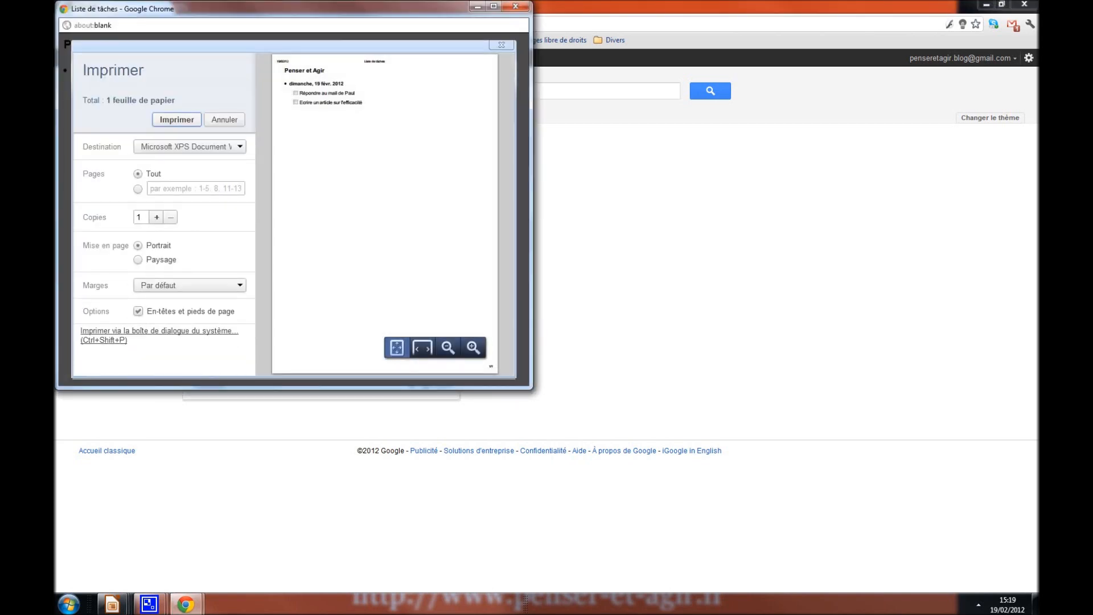
pyautogui.click(501, 44)
# Step: Restore the list's standard view, preview its printout and close the print window without printing
pyautogui.click(207, 384)
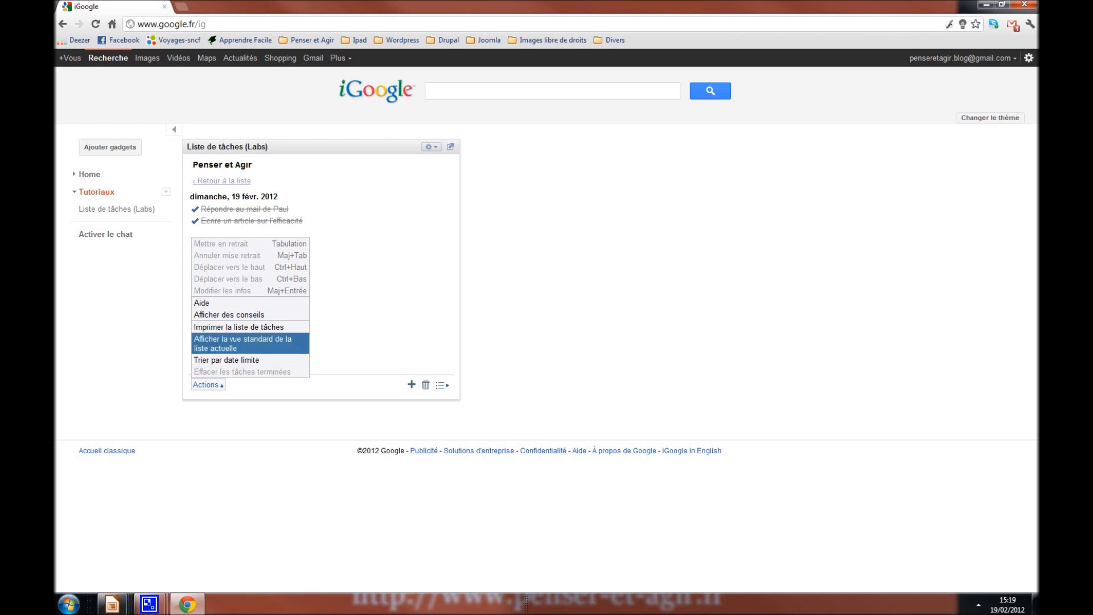
pyautogui.click(243, 343)
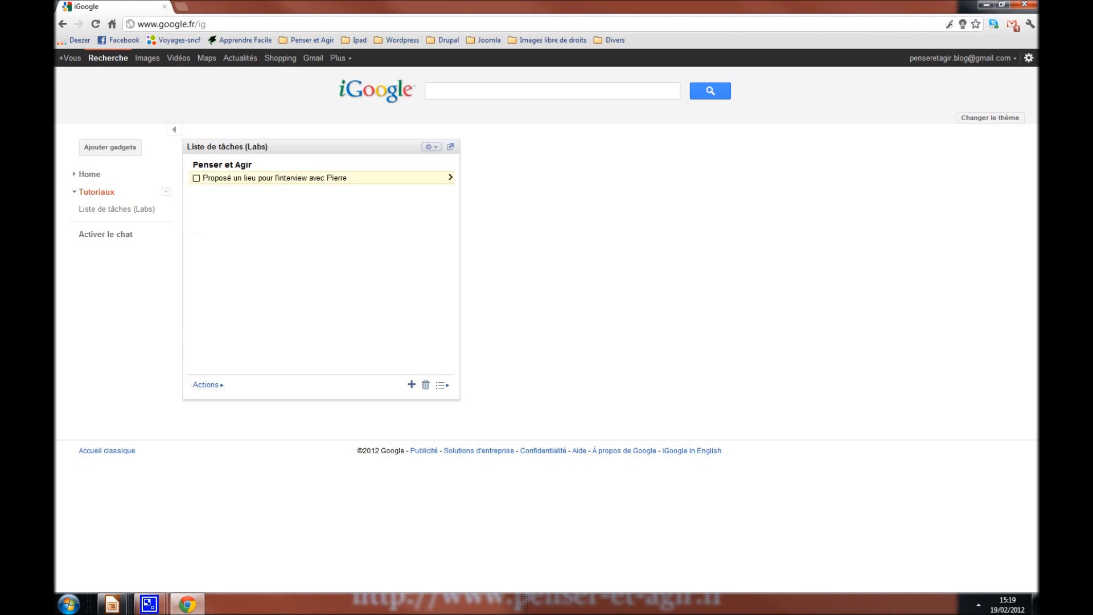
pyautogui.click(207, 385)
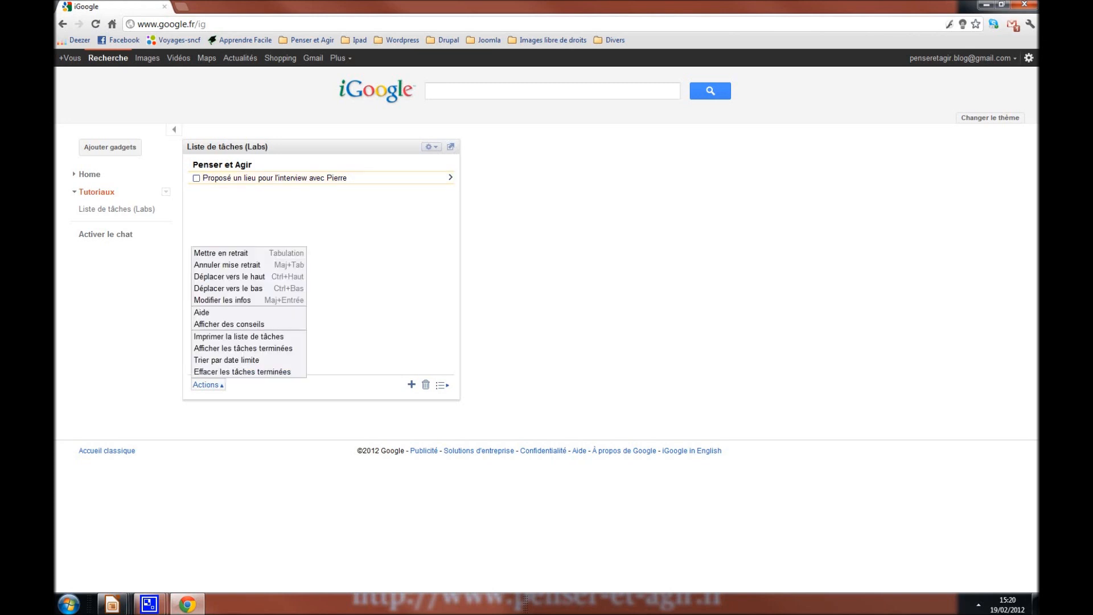
pyautogui.click(238, 336)
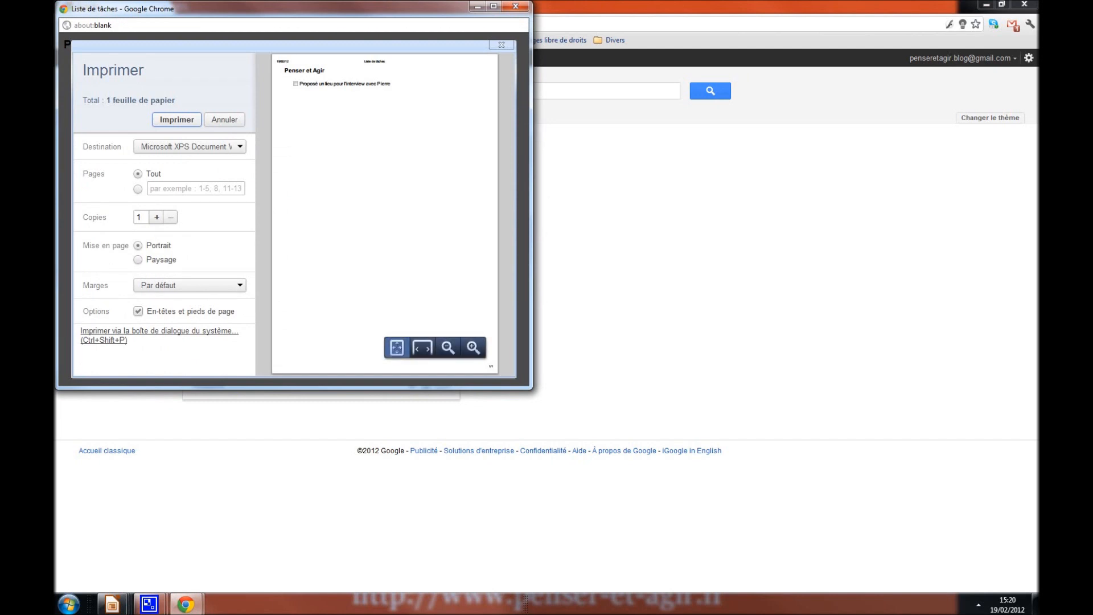
pyautogui.click(515, 6)
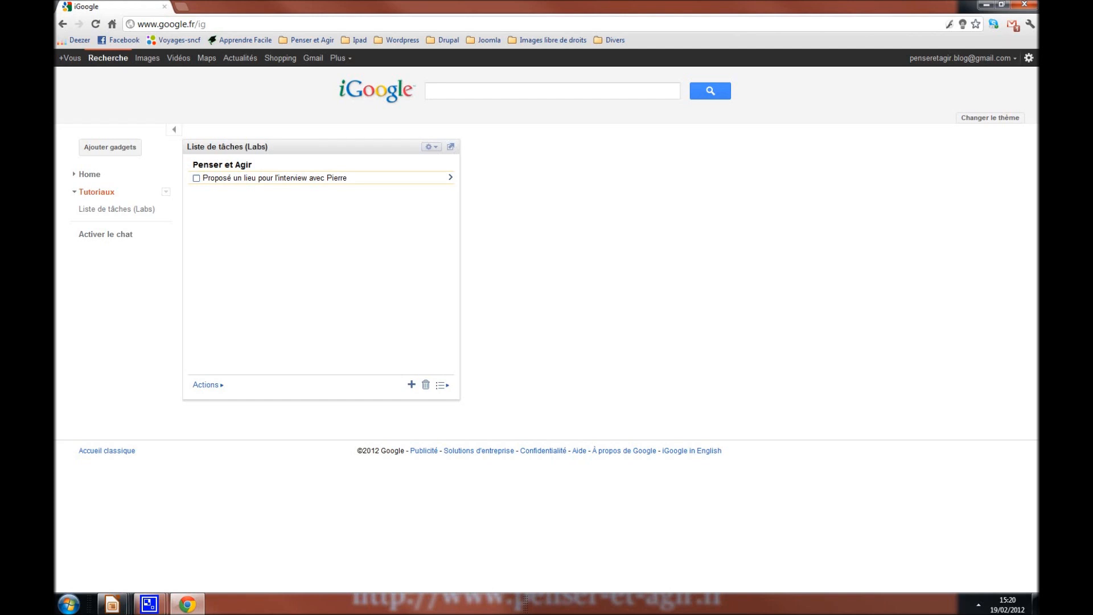
# Step: Switch to the Penser-et-Agir.fr slideshow window and advance past the "Présentation de Google tasks" slide
pyautogui.click(442, 385)
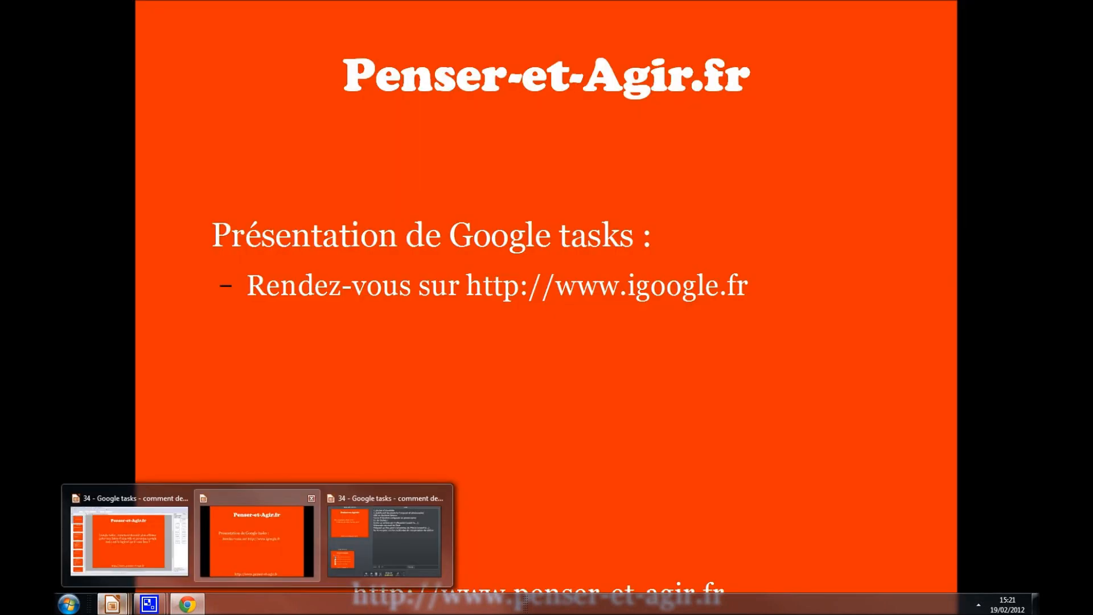
pyautogui.click(259, 537)
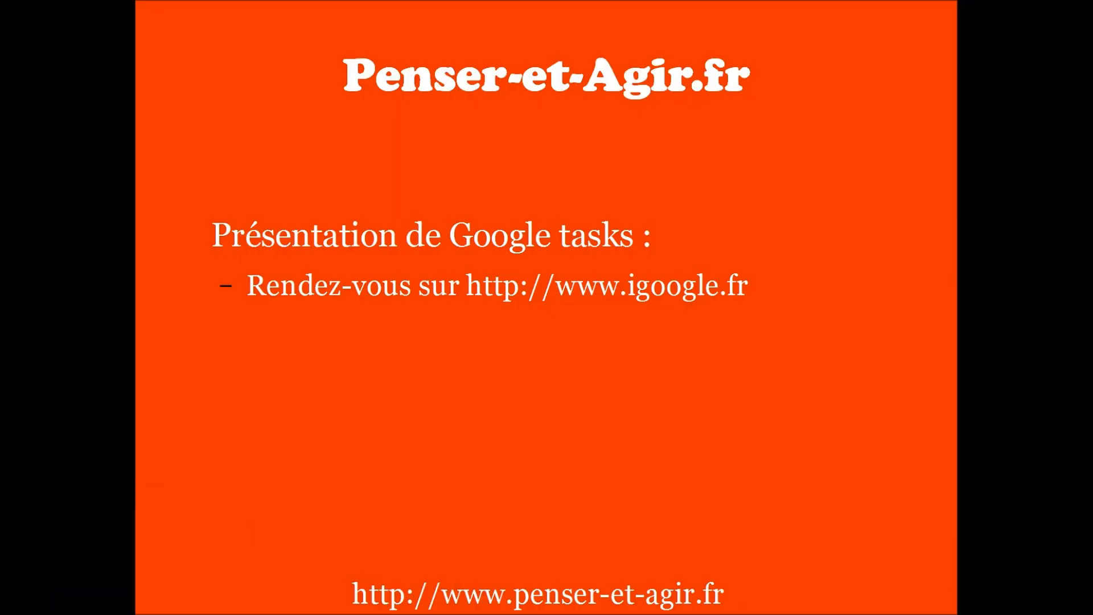
pyautogui.press('Right')
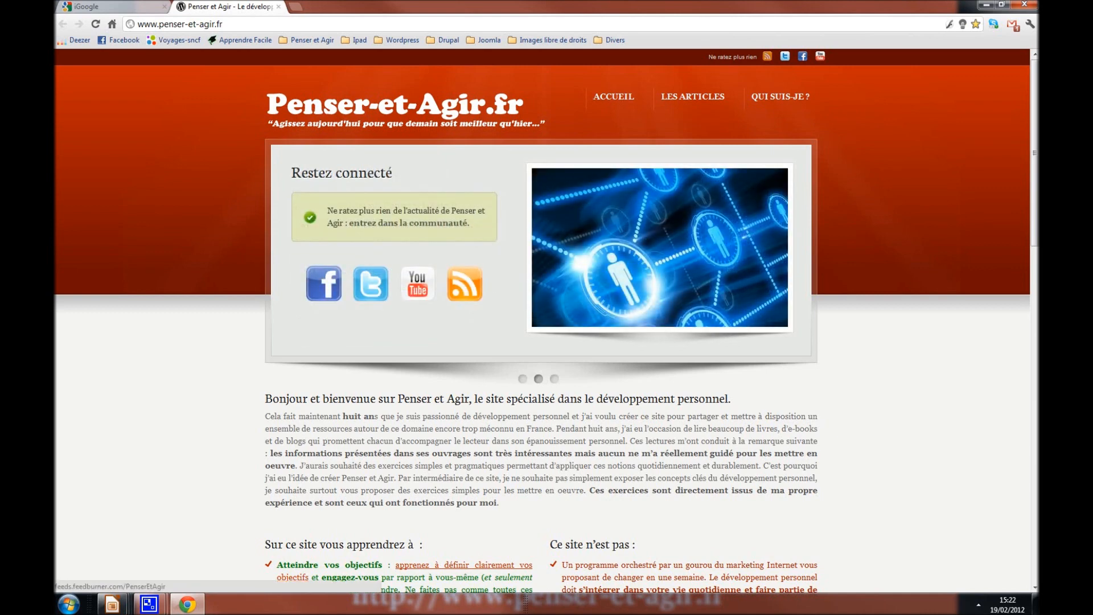
# Step: Open the Penser et Agir site's RSS feed and add it to the iGoogle page
pyautogui.click(464, 283)
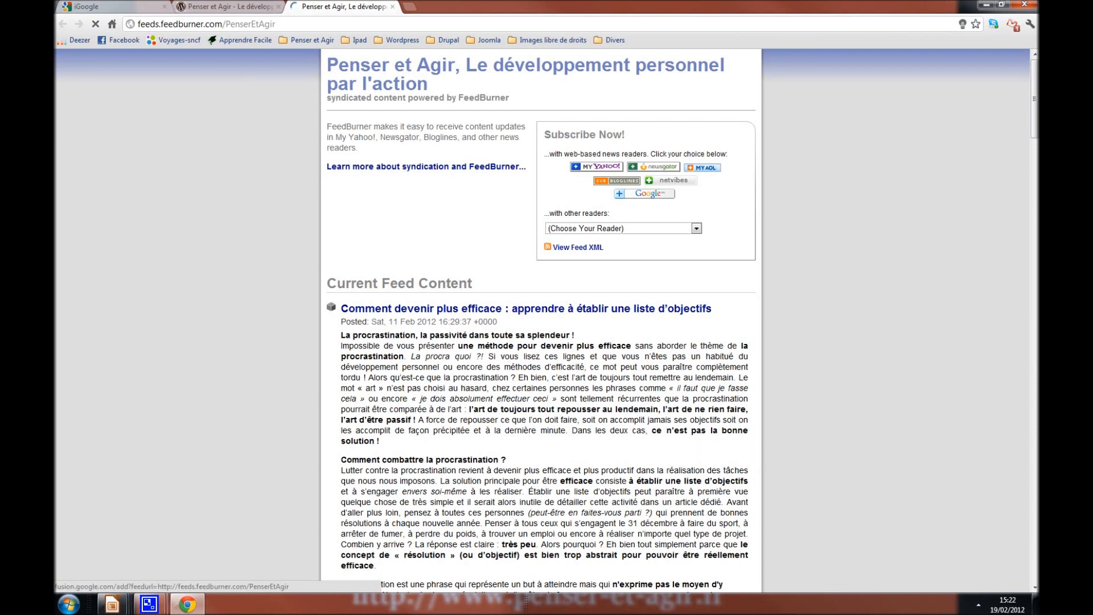
pyautogui.click(644, 194)
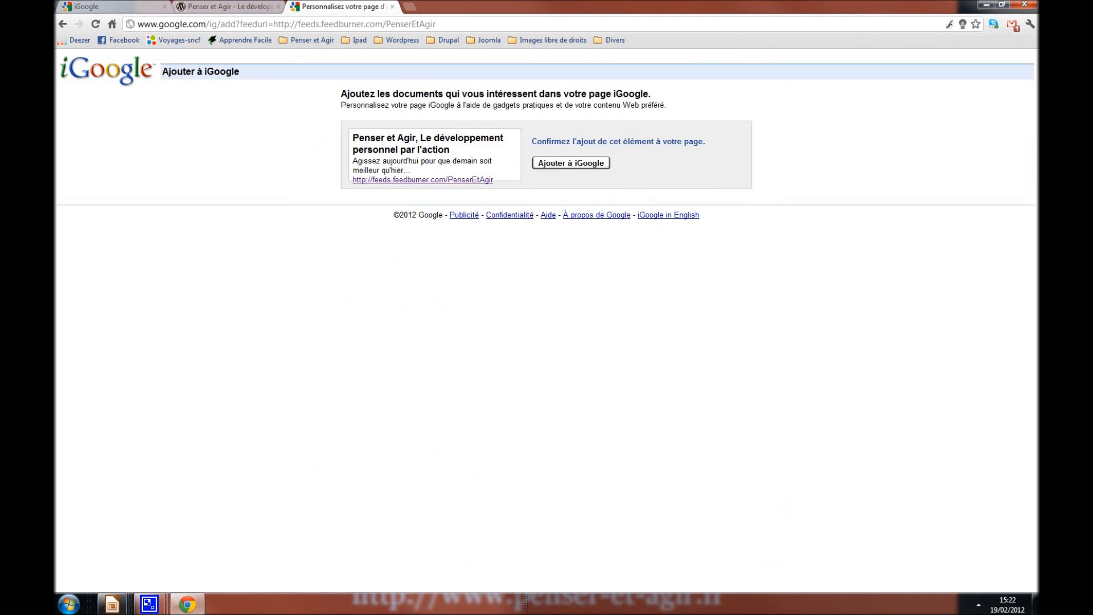
pyautogui.click(571, 164)
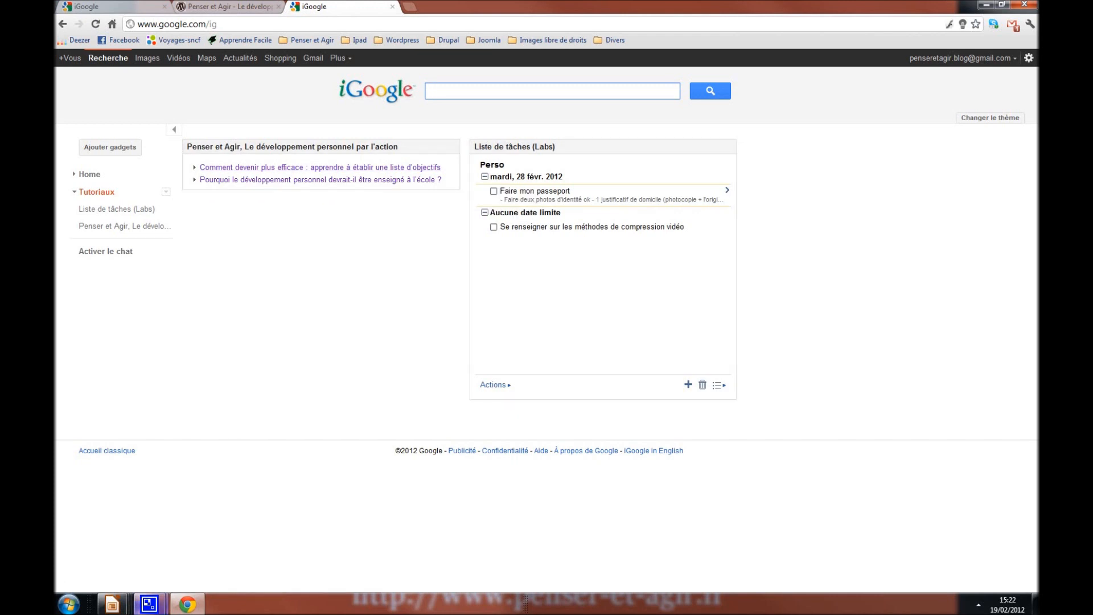
# Step: Return to the running slideshow and advance from the social network links to the closing Penser-et-Agir.fr slide
pyautogui.click(113, 603)
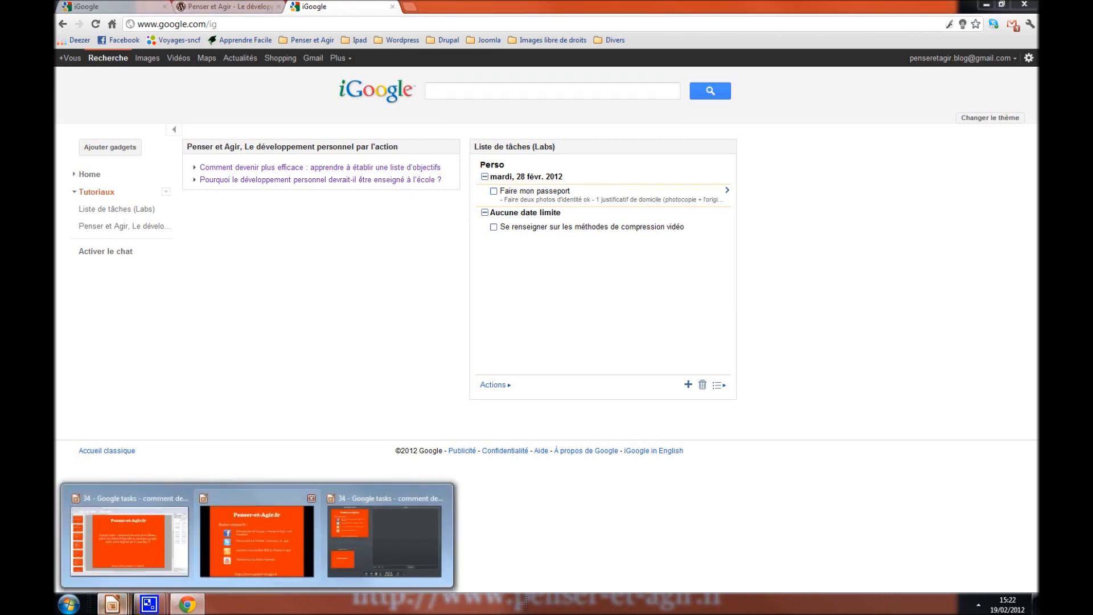
pyautogui.click(254, 538)
pyautogui.press('Right')
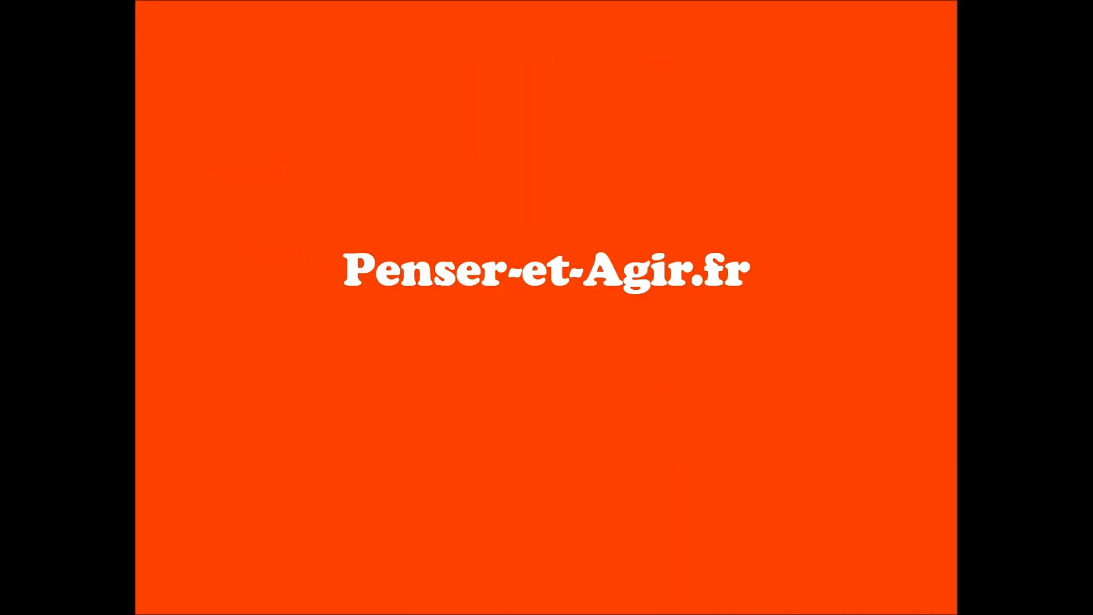